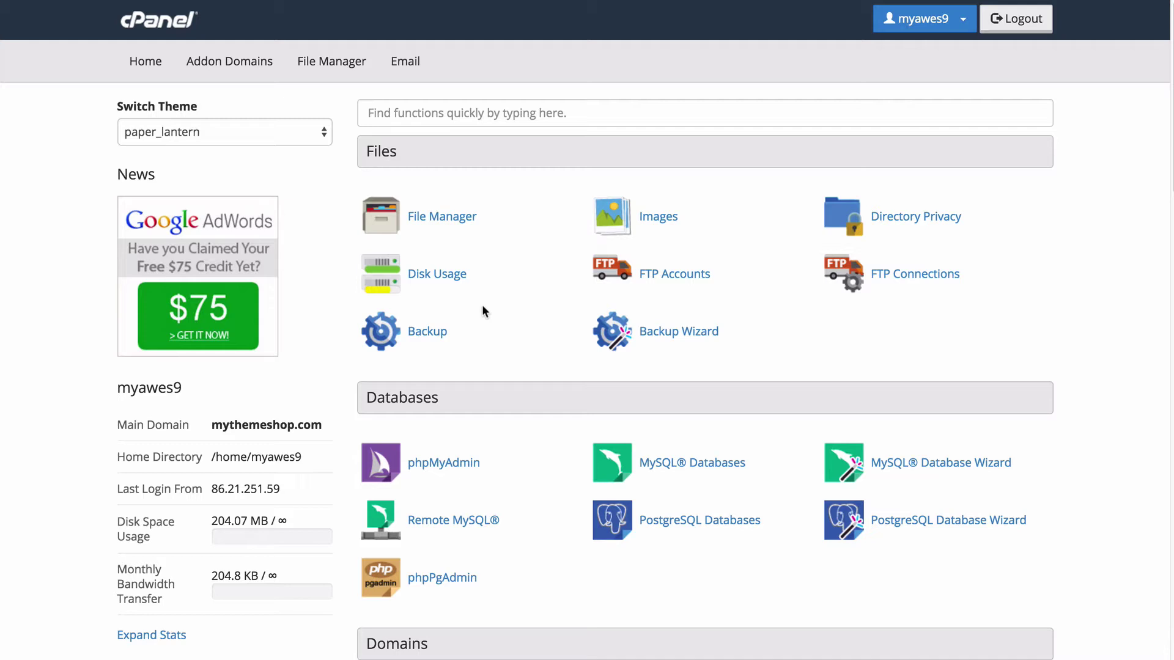
- Open File Manager and go into public_html's wp-content folder to list plugins, themes and uploads
click(442, 217)
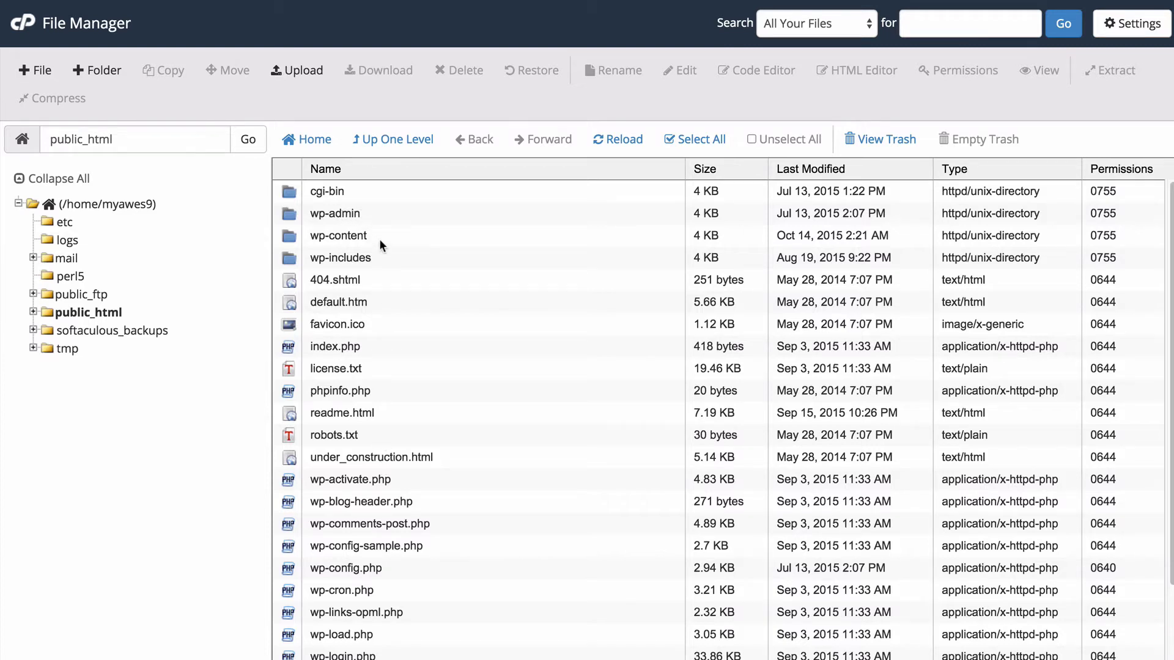
scroll(386, 318, down, 2)
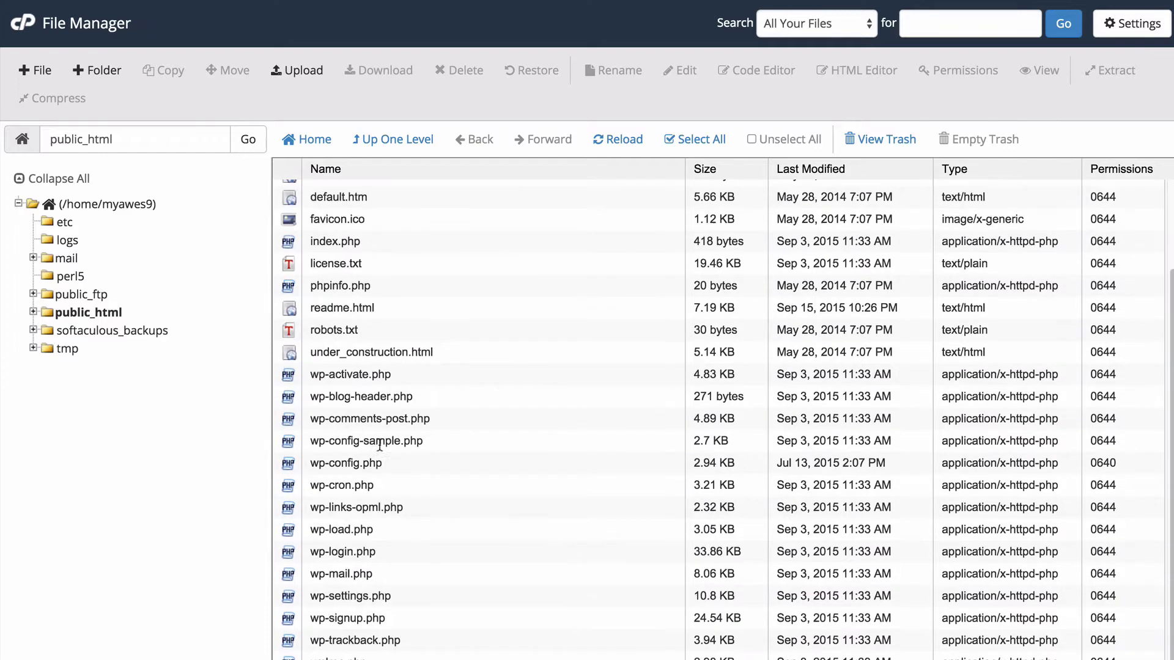
scroll(370, 464, up, 2)
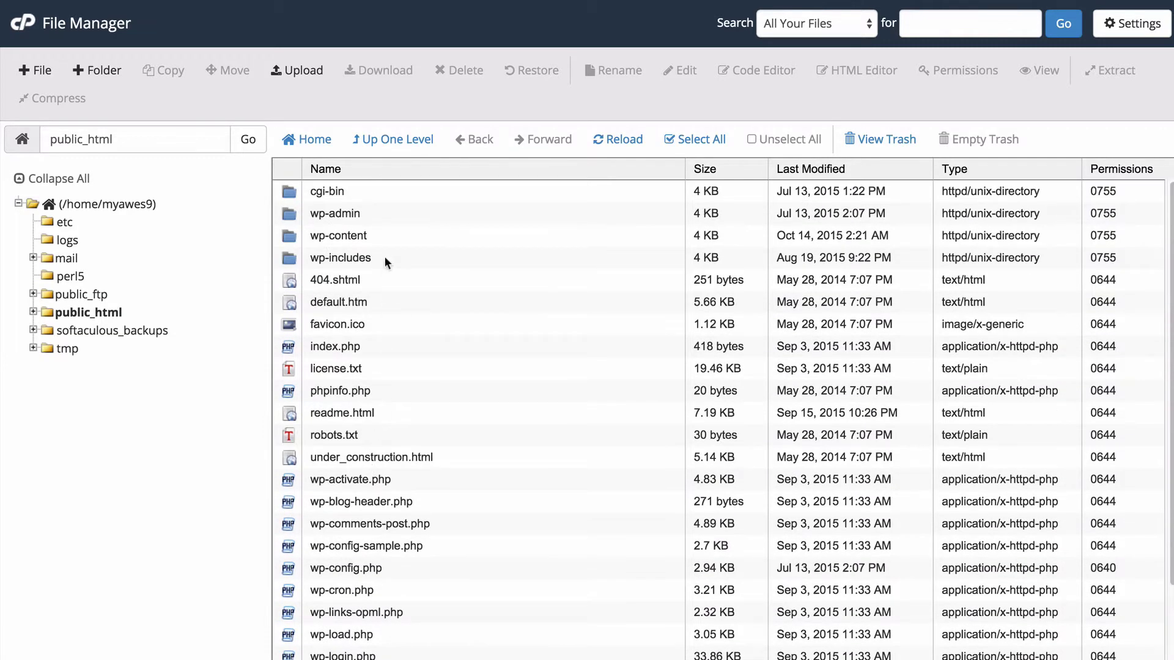
double_click(374, 231)
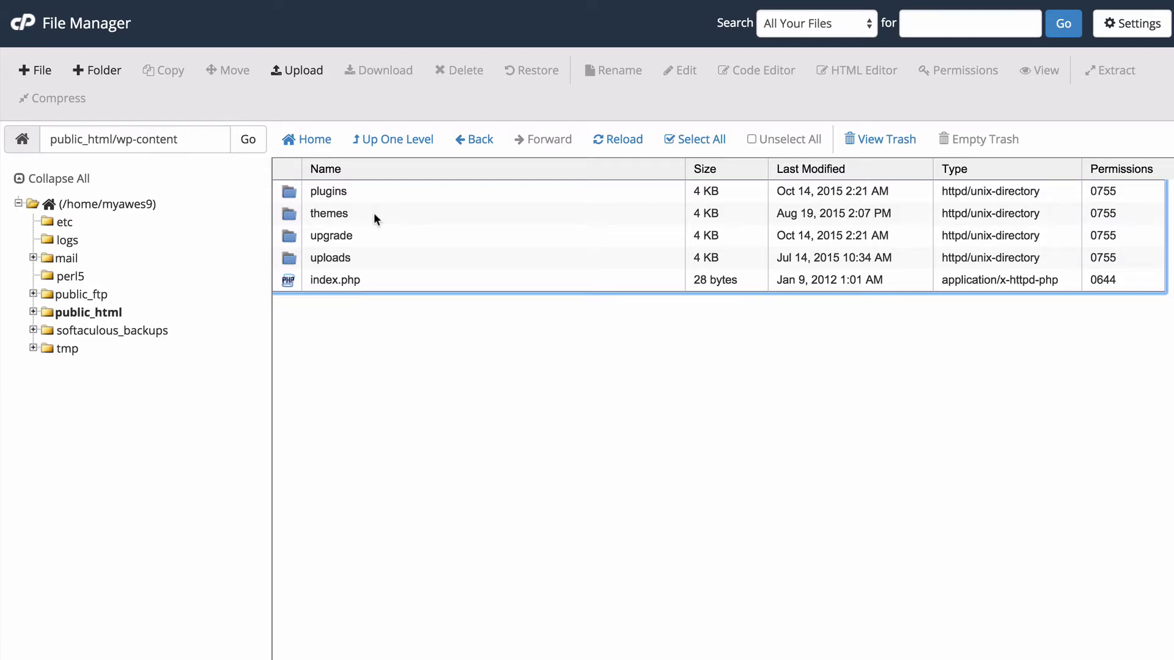
- Inside wp-content/themes, create a folder named myawesomedesign and open it
double_click(333, 216)
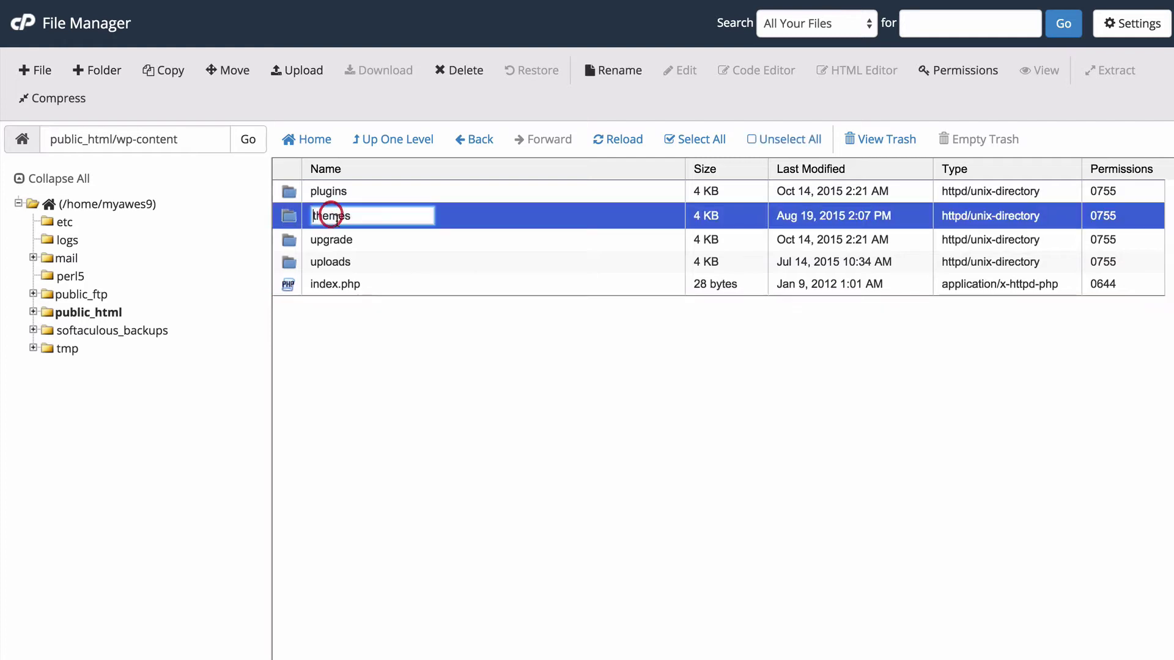
double_click(449, 216)
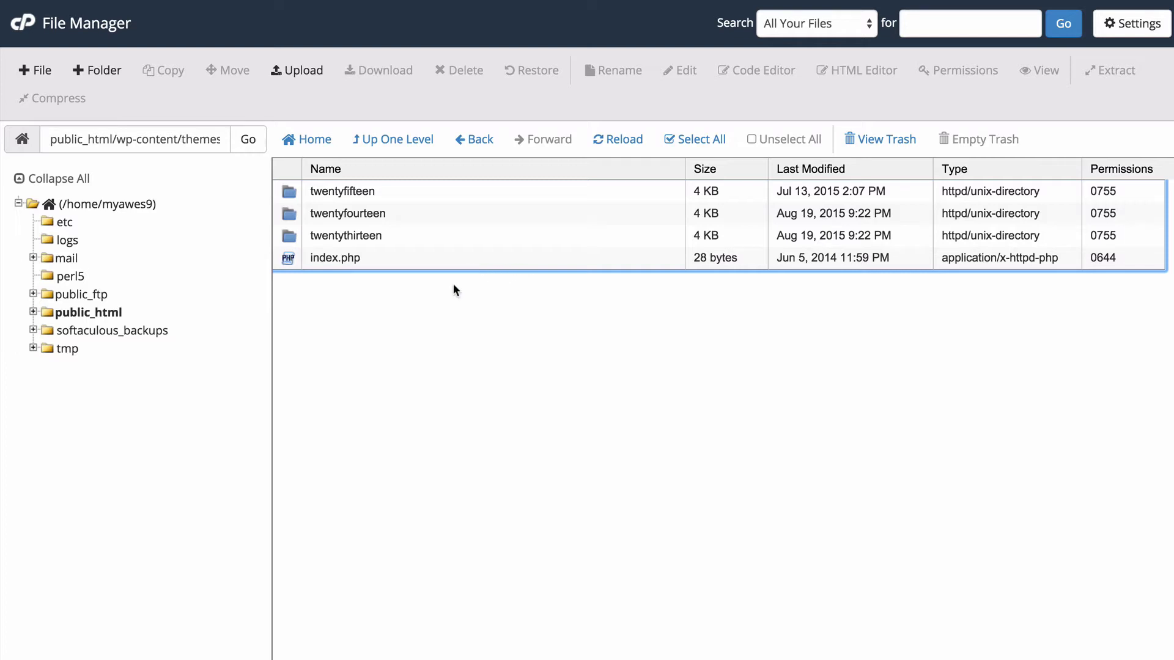
click(85, 77)
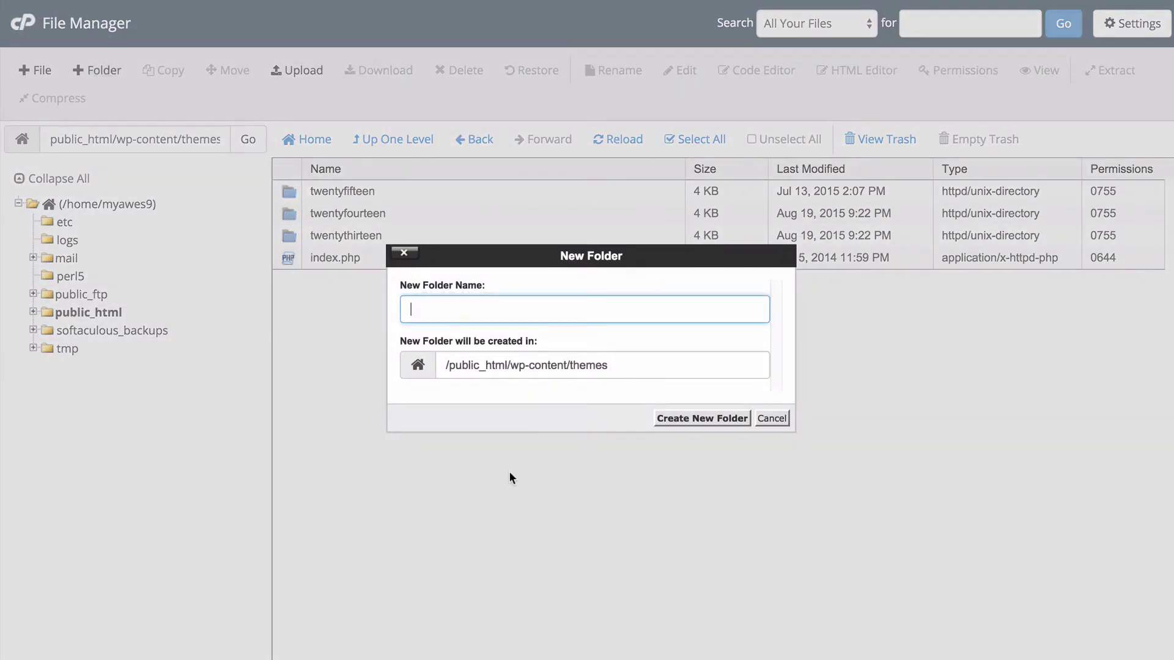
text(myawesomedesign)
click(680, 419)
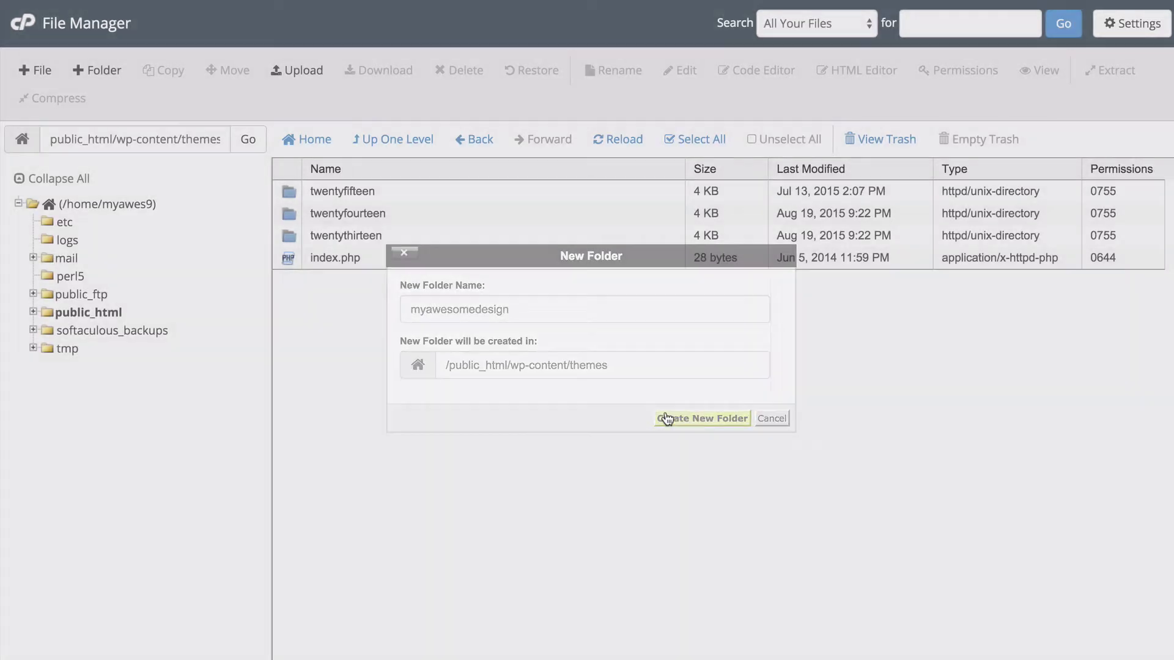
double_click(353, 192)
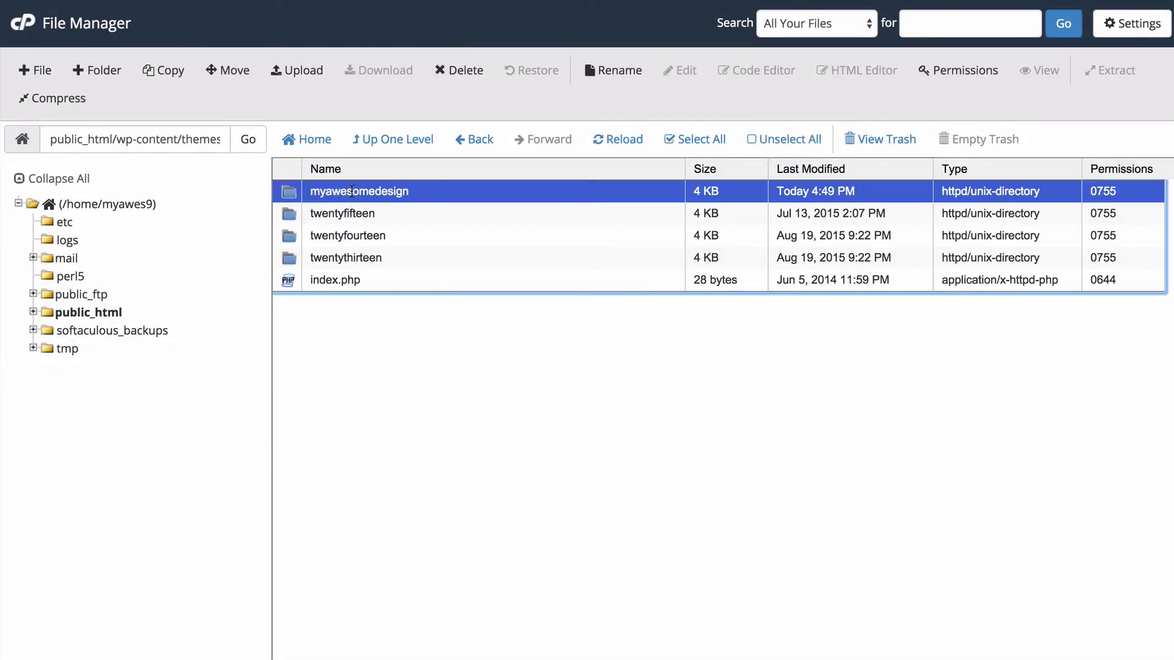
click(482, 190)
double_click(481, 193)
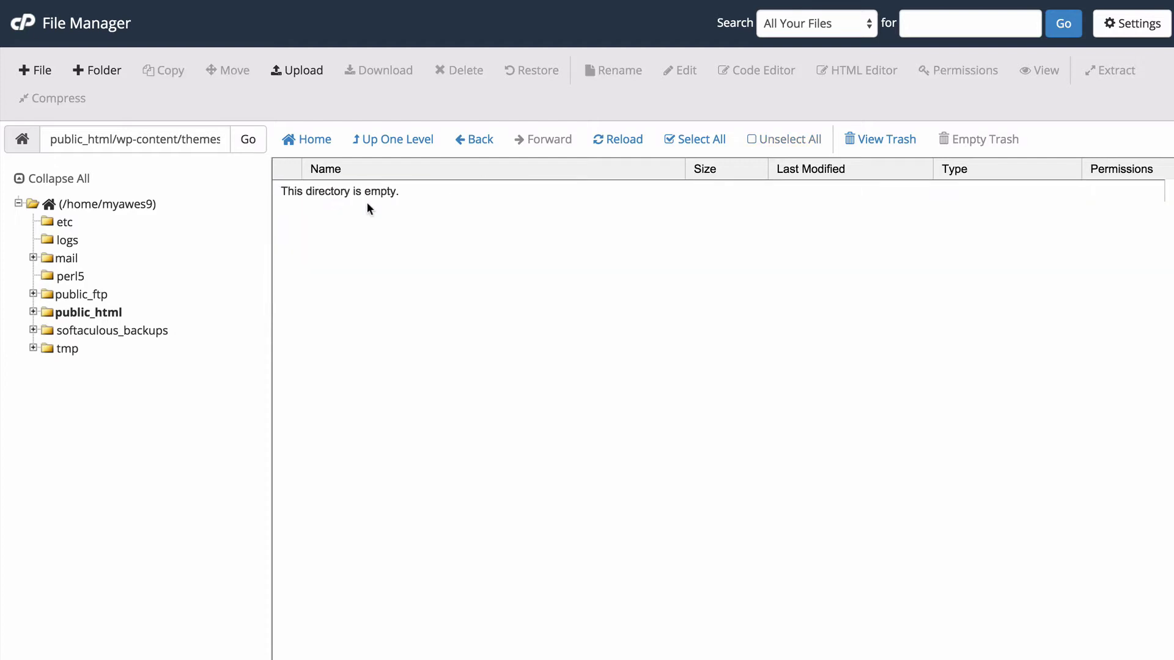
- Create a new empty file named style.css in the myawesomedesign folder
click(36, 70)
text(style.css)
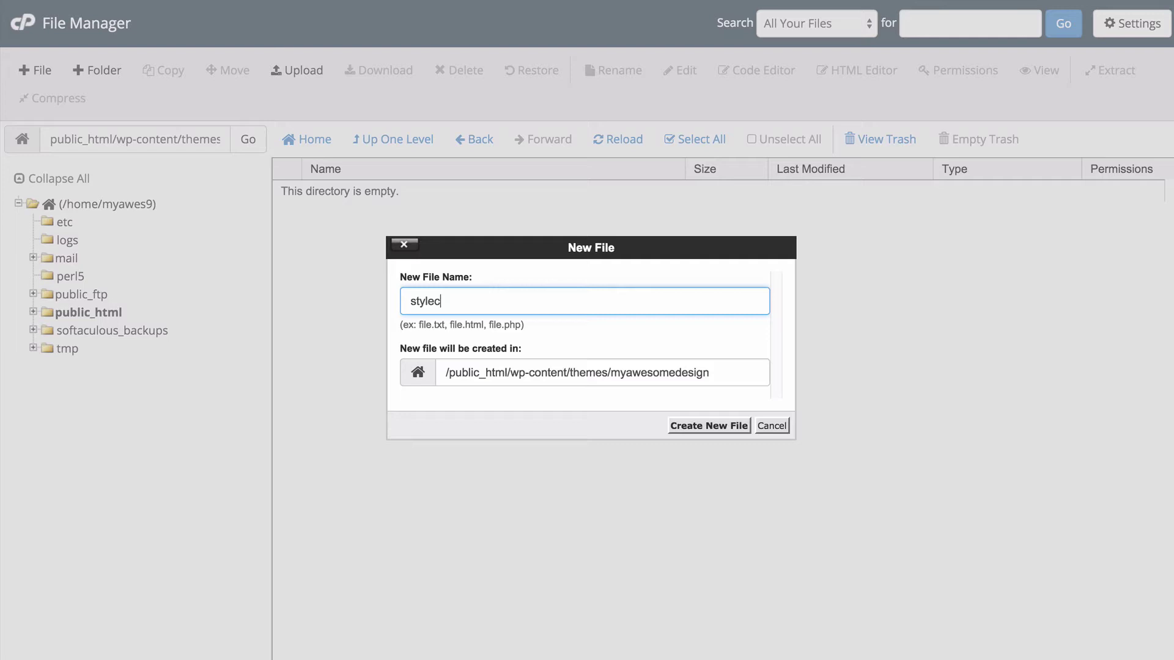
click(691, 426)
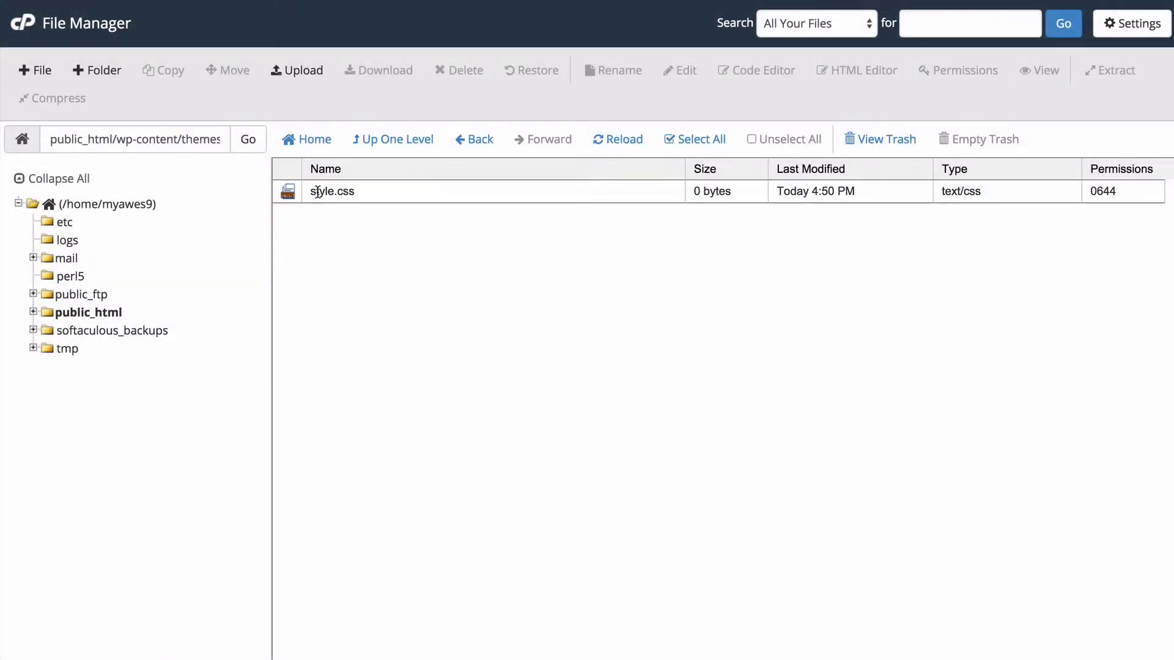
- Open the new style.css in cPanel's code editor
click(385, 193)
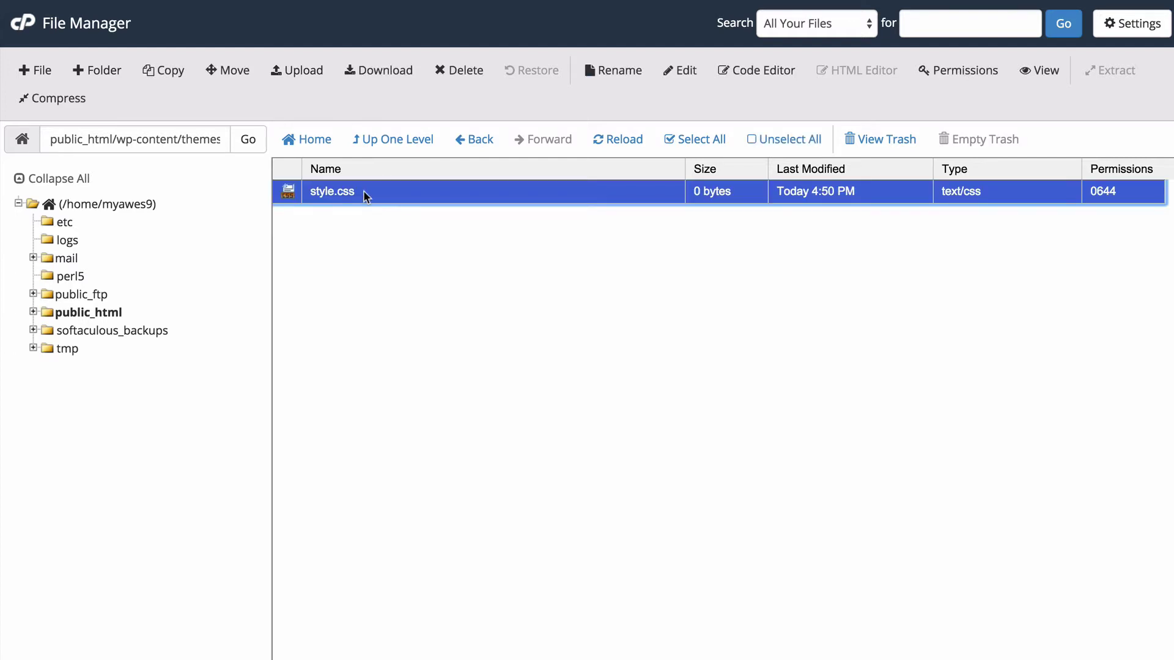
right_click(424, 192)
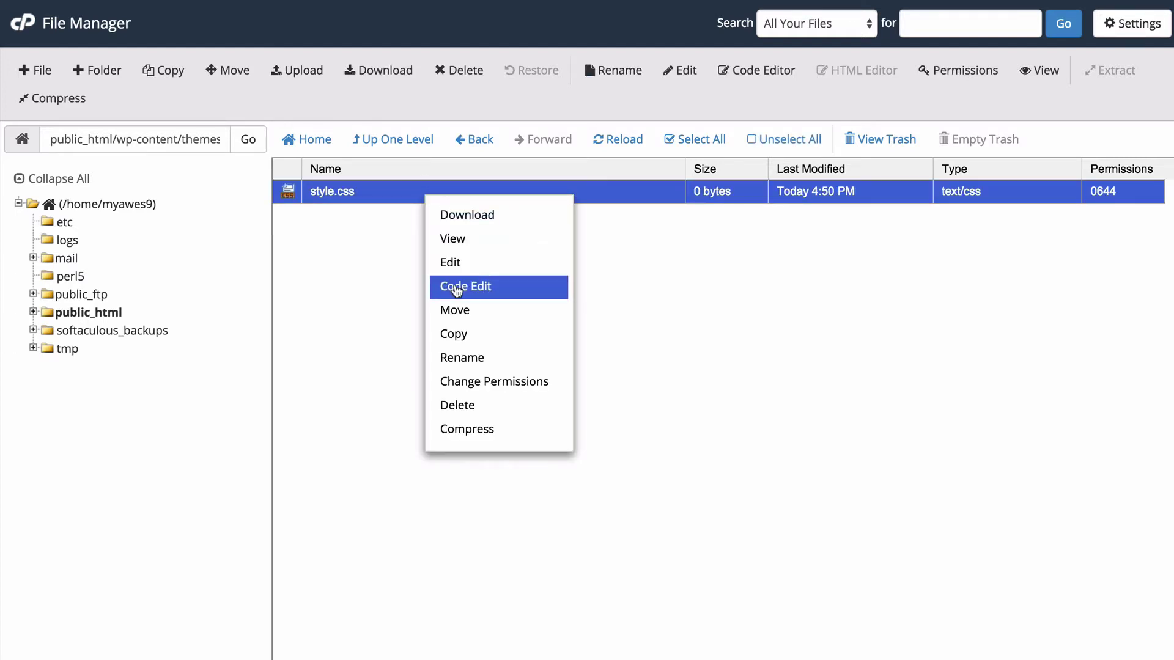
click(465, 285)
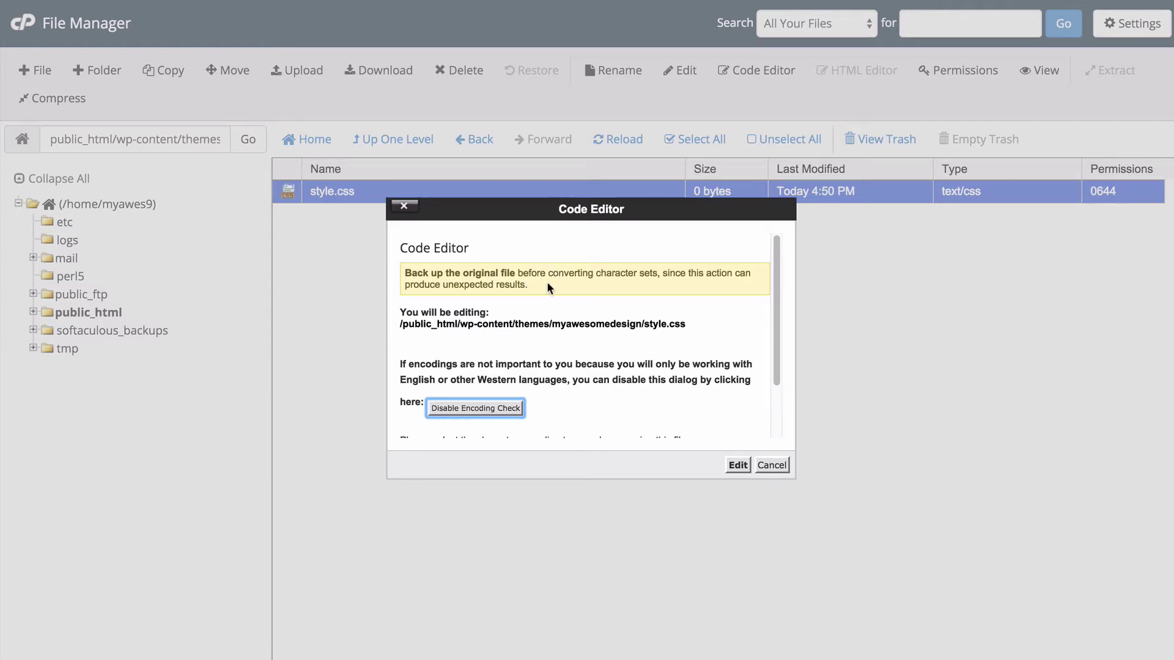
scroll(545, 283, down, 2)
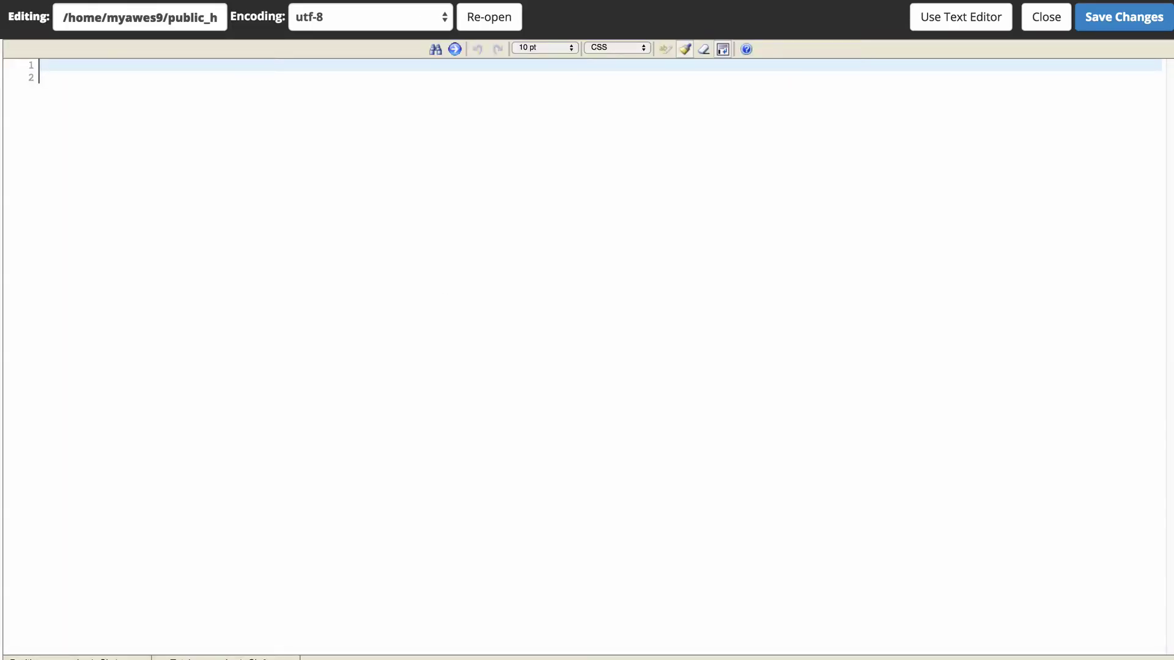
- Write the comment header 'Theme name: My Awesome Design' / 'template: twentyfifteen' and save style.css
text(/*)
key(Return)
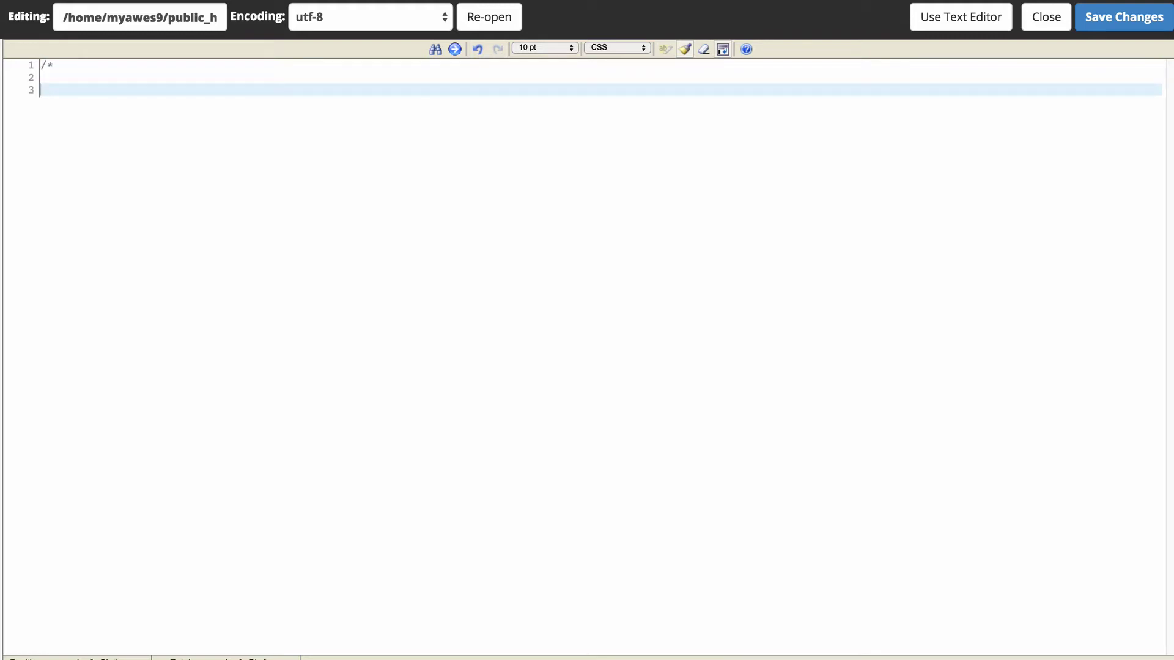
text(Theme na)
key(BackSpace)
text(ame: My Awesome Design)
key(Return)
text(te)
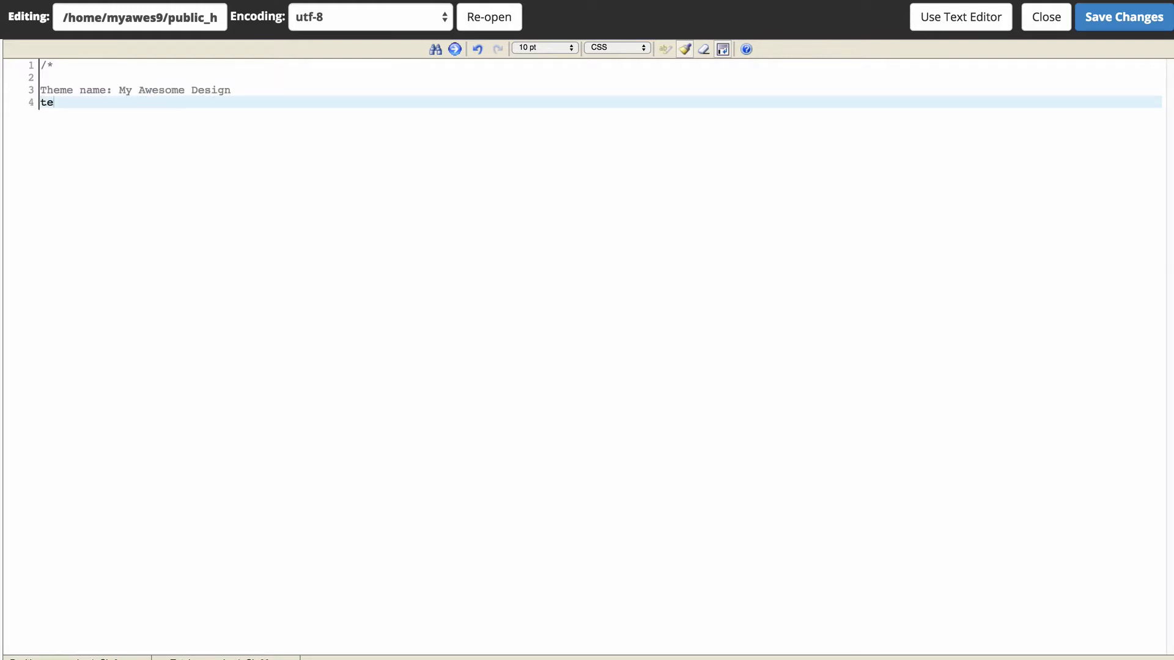
text(mplate: twentyfifteen)
key(Return)
key(Return)
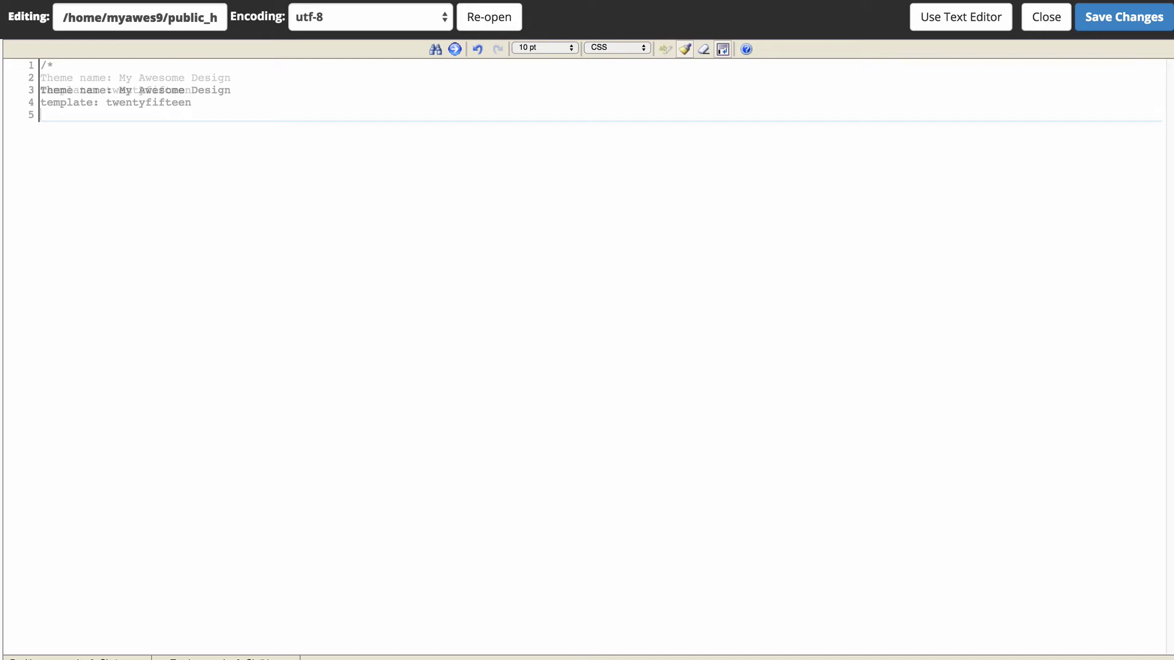
text(*/)
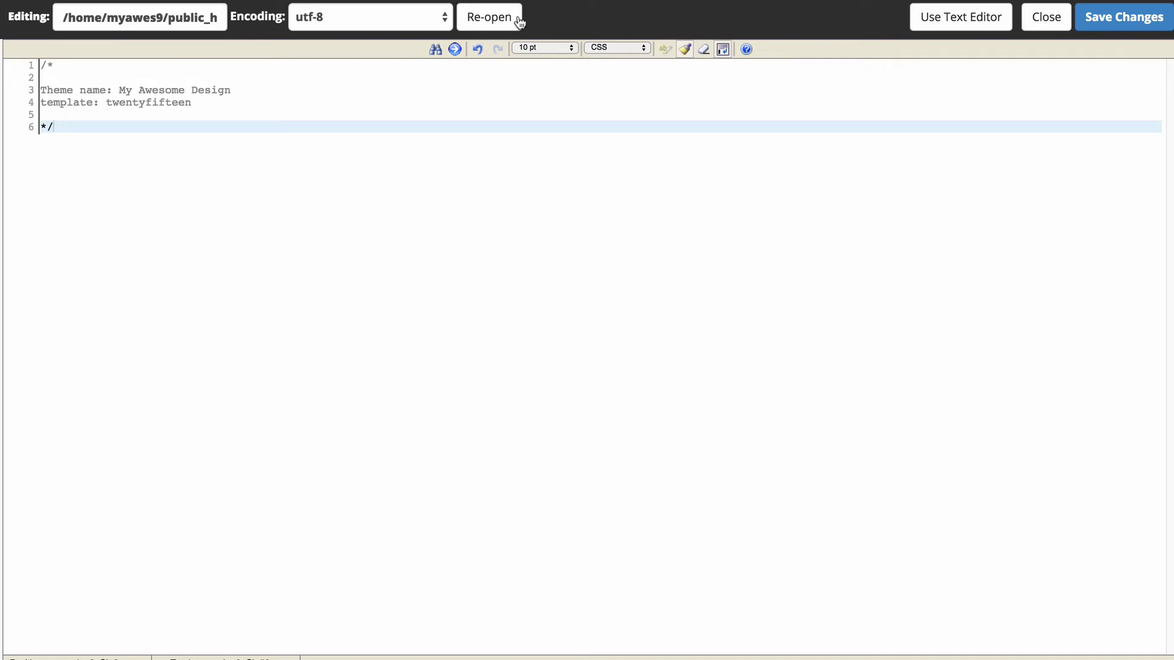
click(1100, 20)
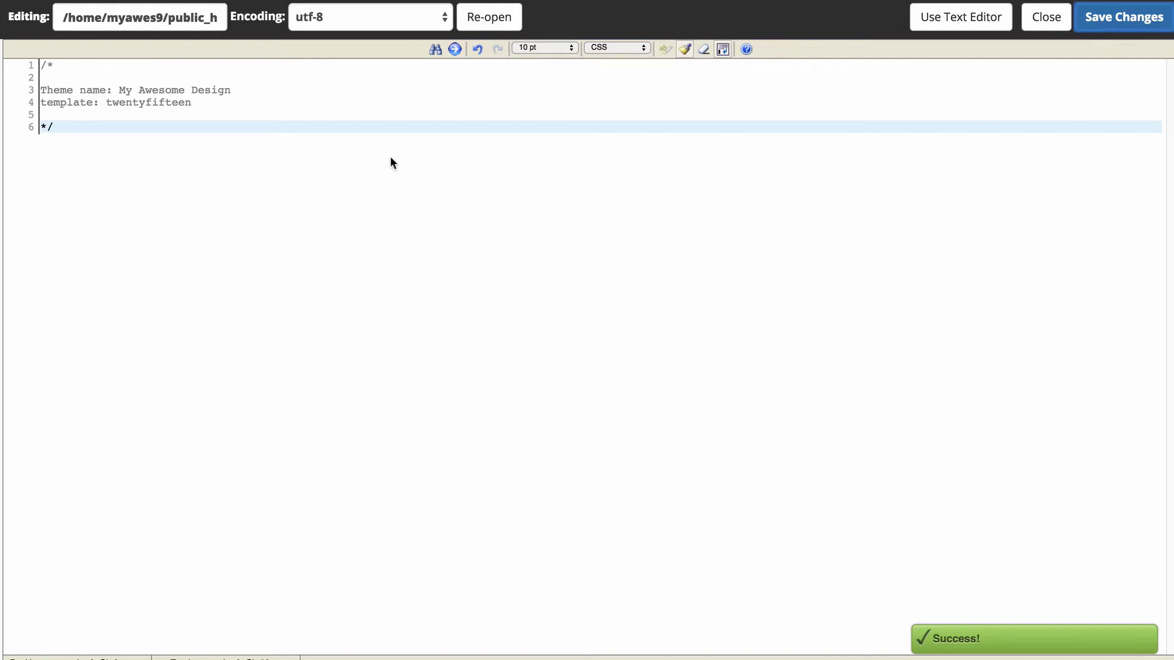
click(1046, 16)
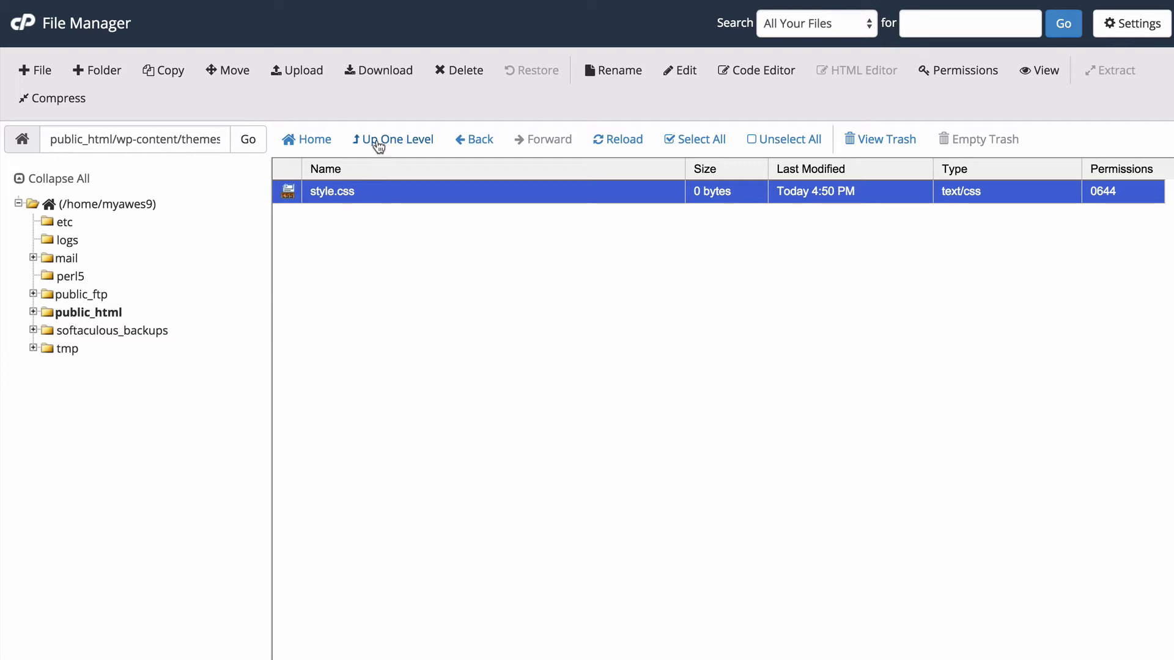
- Go up to the themes folder and open the twentyfifteen theme folder
click(384, 141)
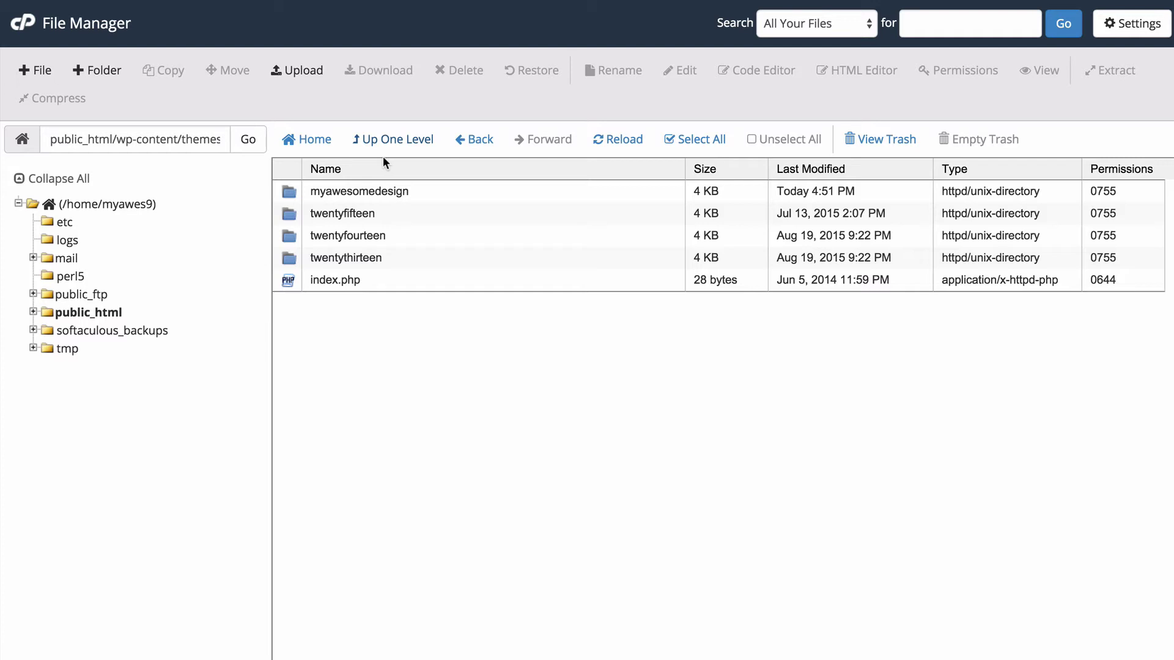
click(394, 214)
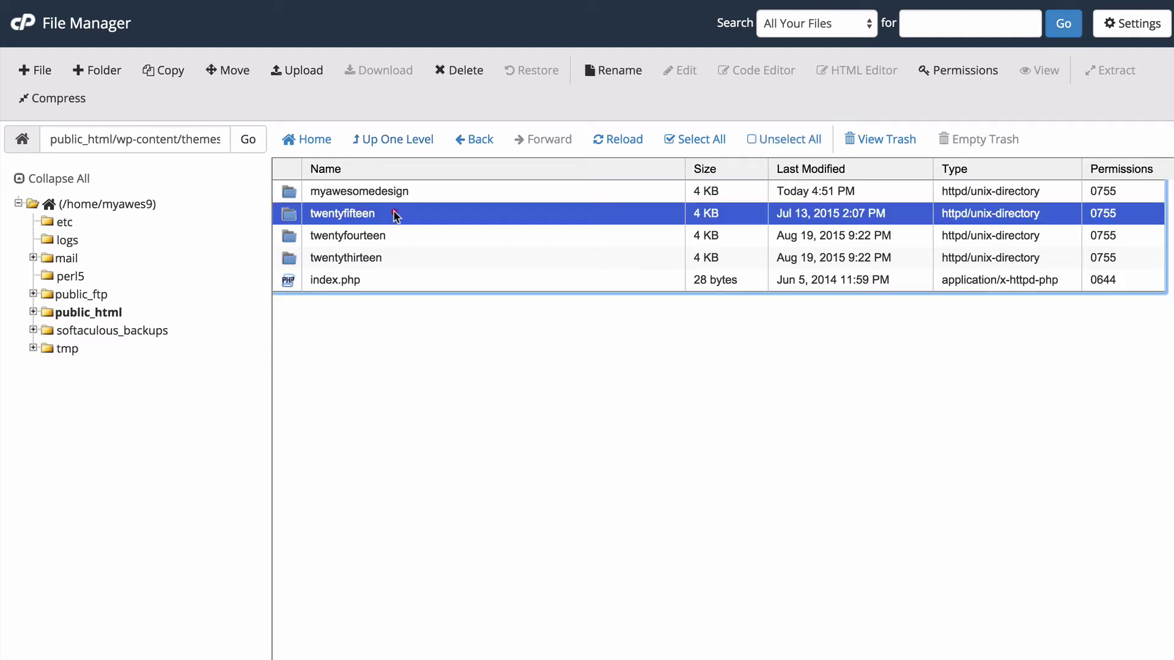
double_click(394, 214)
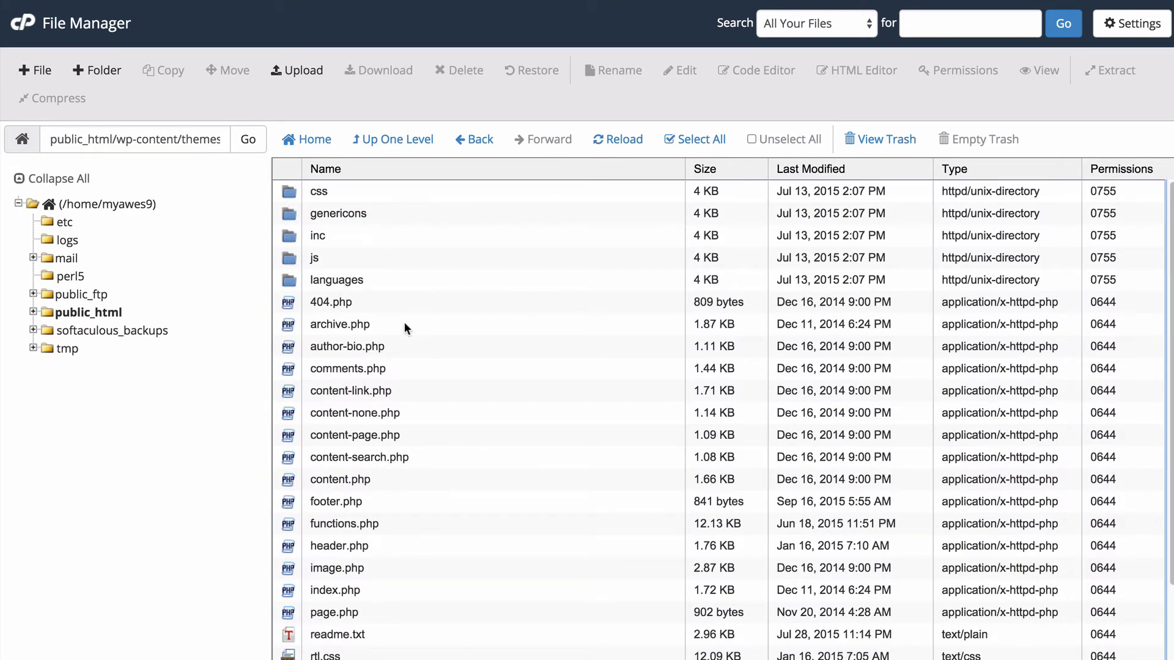
scroll(405, 323, down, 2)
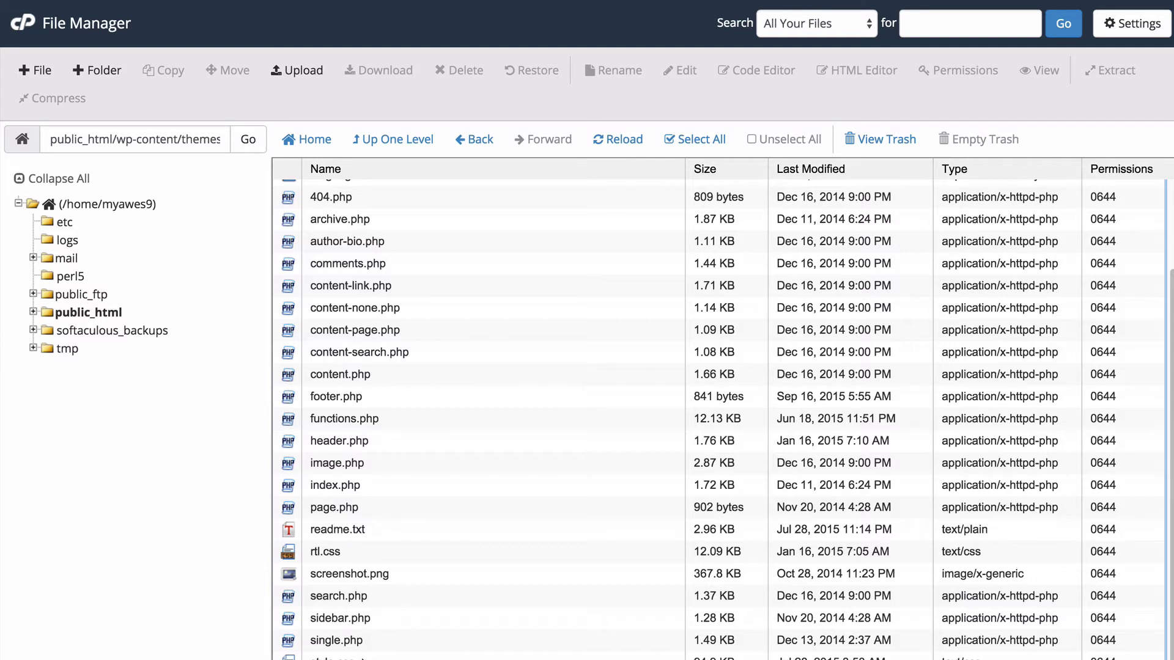
- Open twentyfifteen's style.css in the code editor with utf-8 and scroll through it
click(365, 655)
right_click(366, 654)
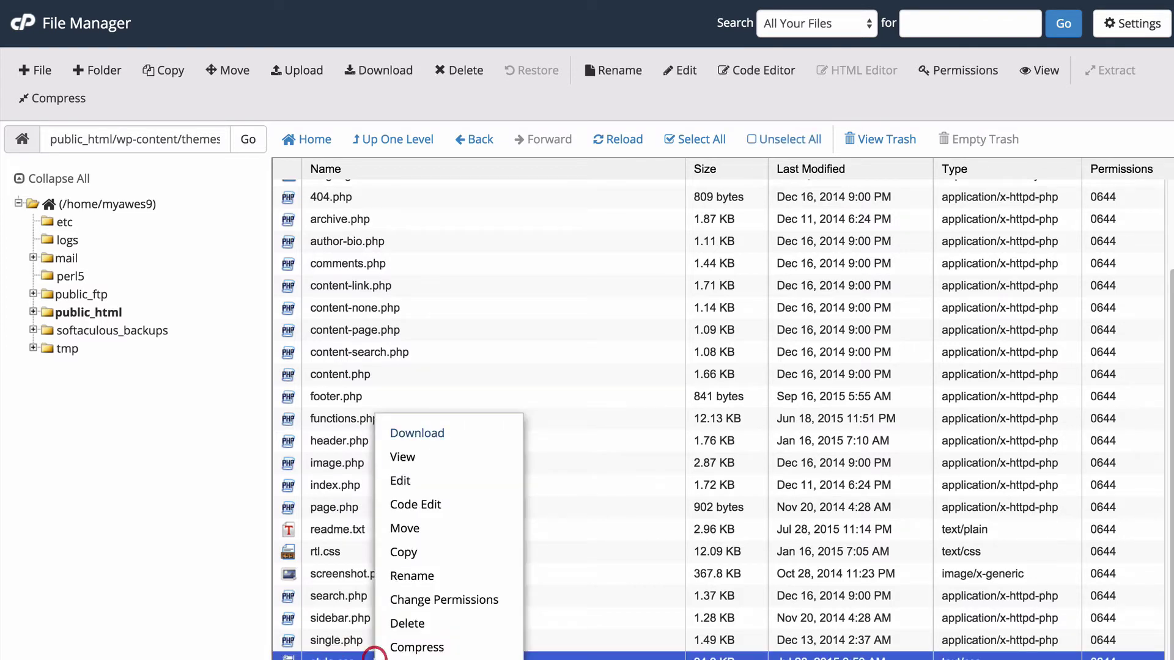
click(423, 505)
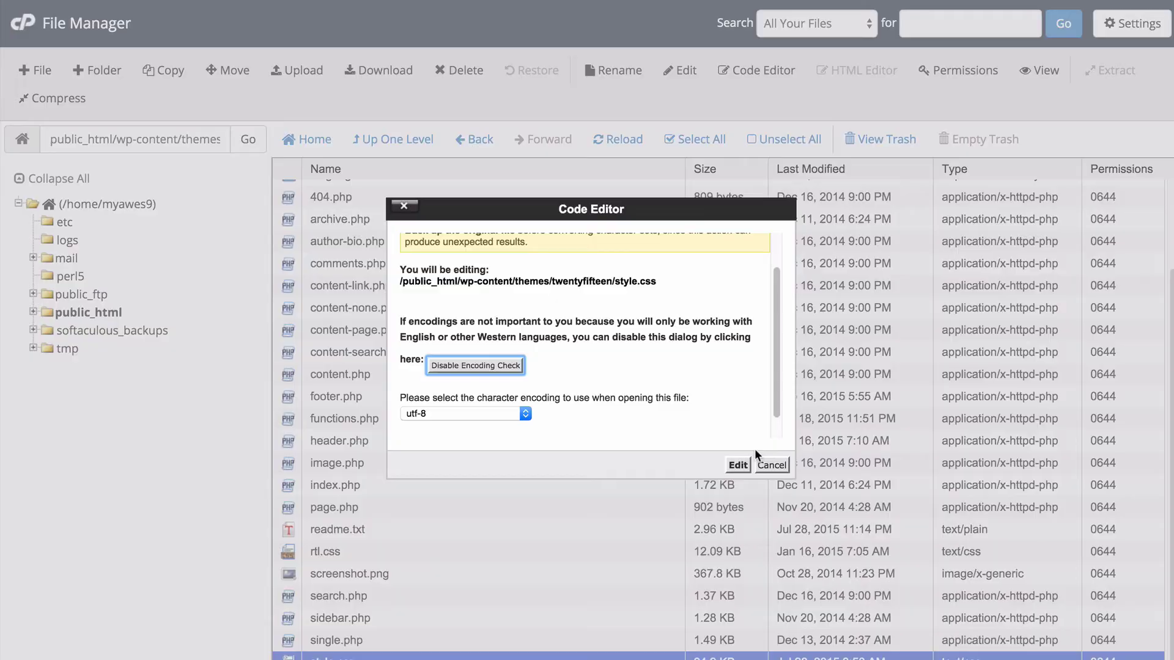
click(739, 463)
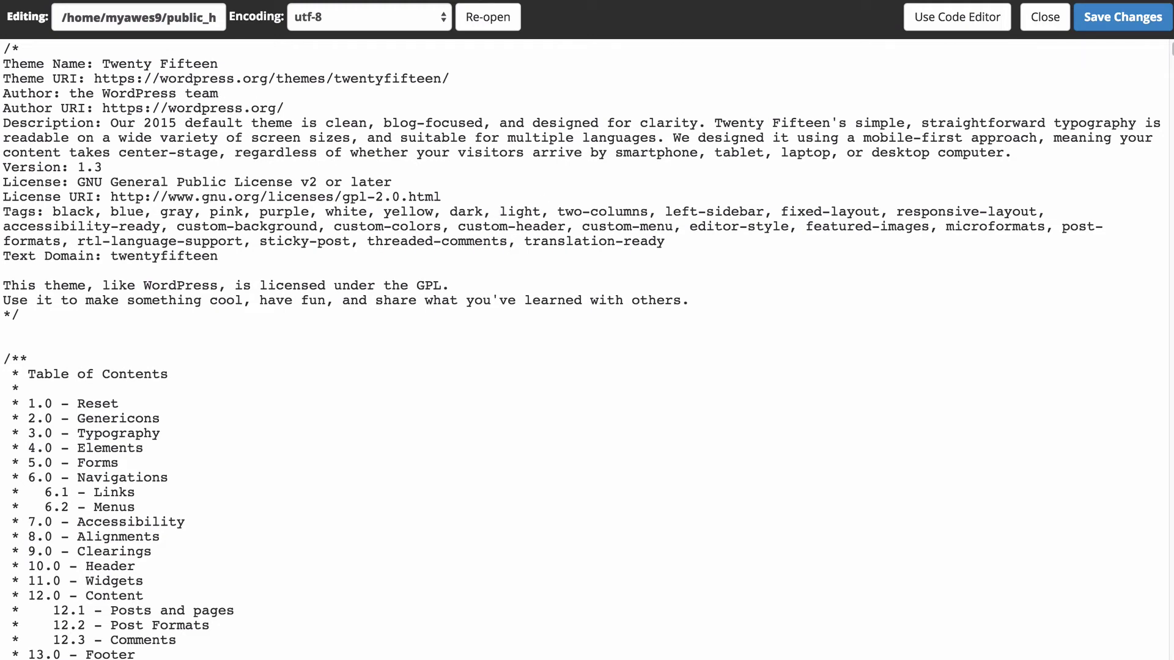
scroll(293, 239, down, 20)
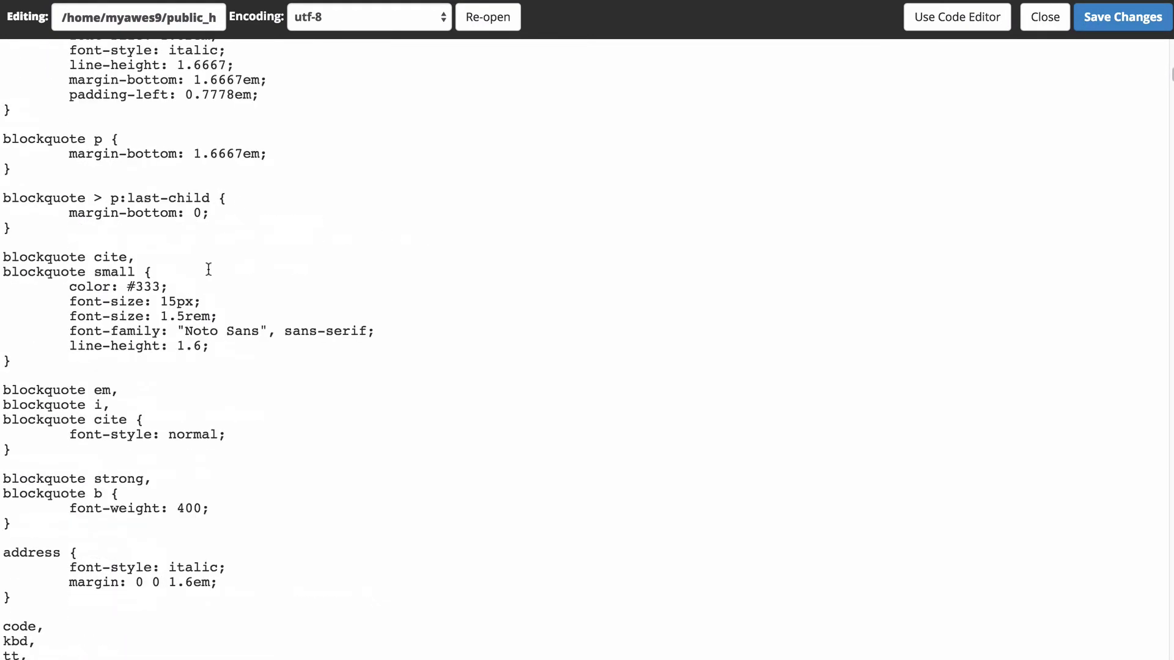
scroll(283, 516, up, 20)
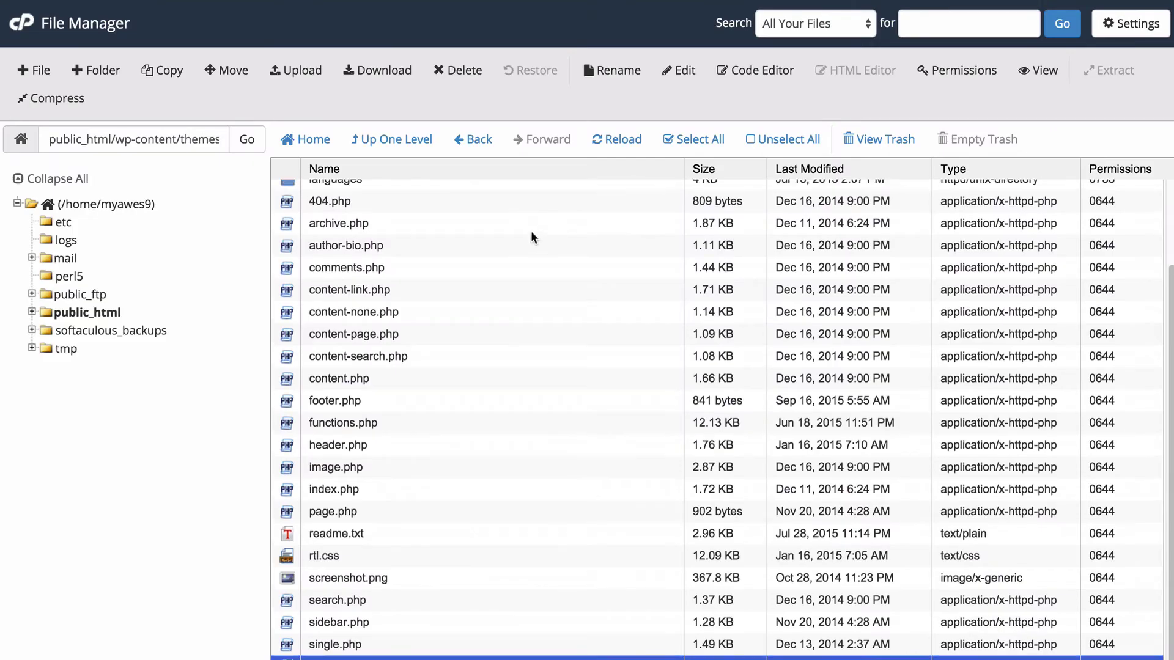
scroll(531, 230, up, 3)
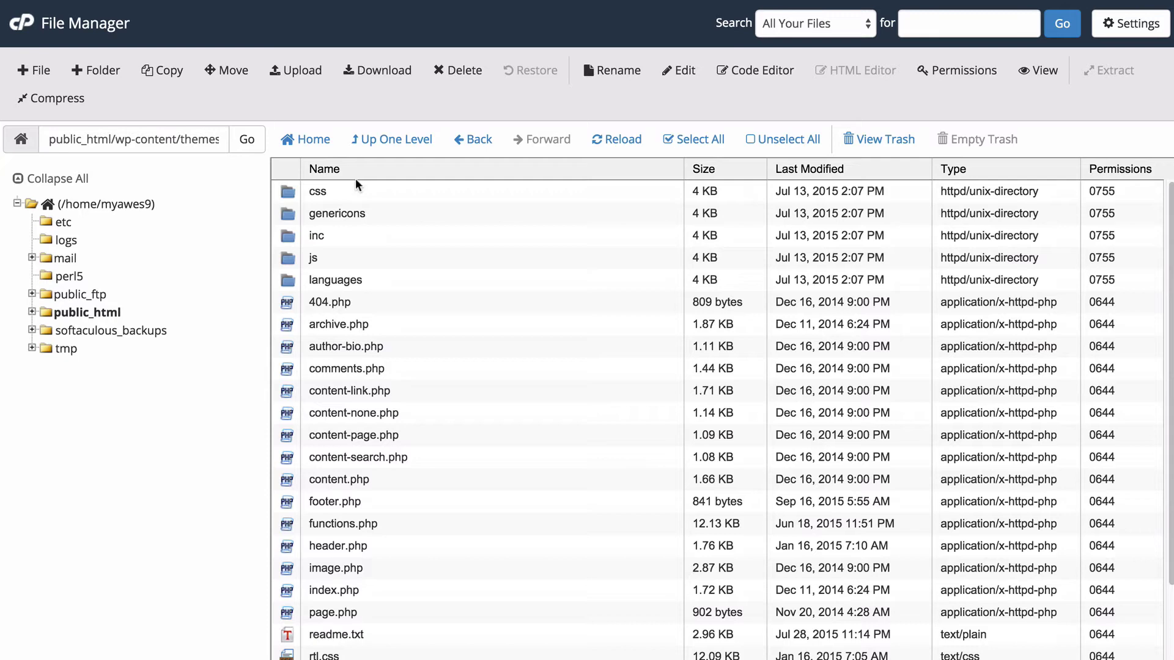
- Move up one level out of the twentyfifteen folder back to themes
click(385, 141)
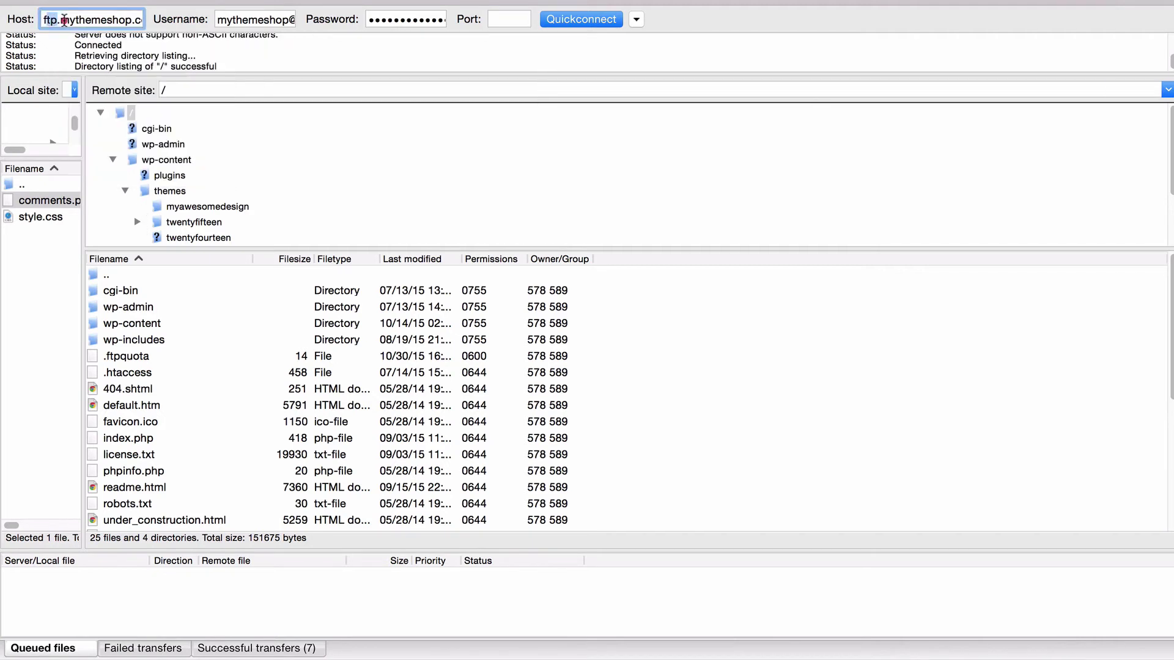
- Quickconnect to the FTP host on port 21, aborting the previous connection
drag(61, 18, 177, 14)
click(127, 21)
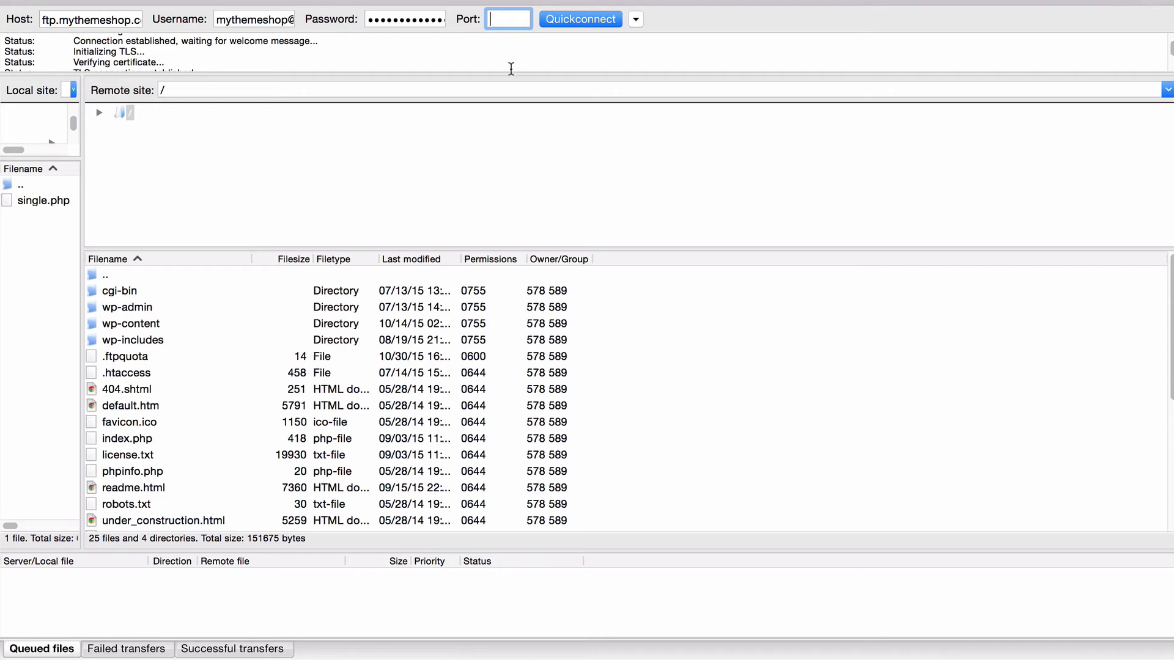
text(21)
click(556, 23)
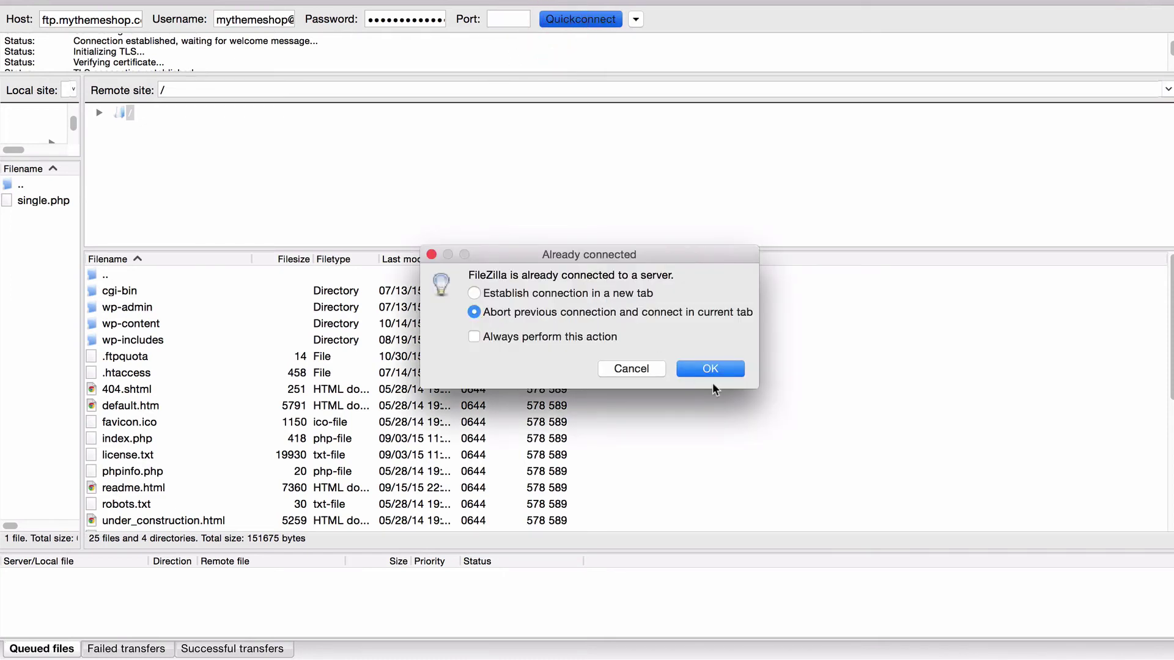
click(709, 368)
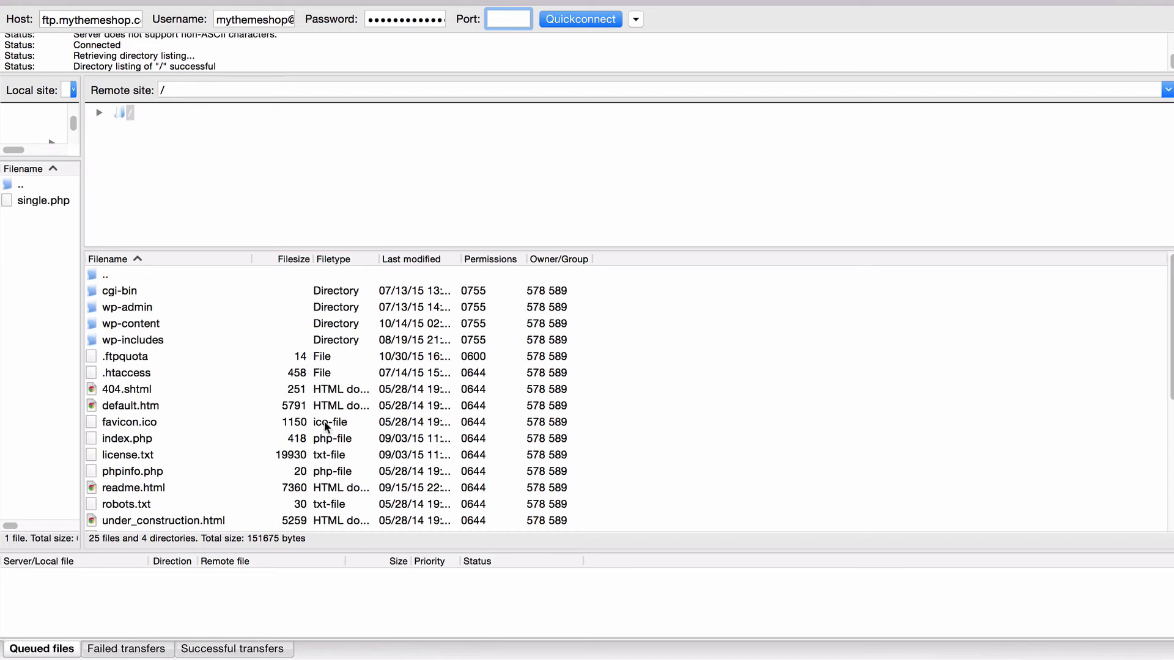
scroll(238, 397, down, 5)
scroll(147, 465, up, 5)
- Browse the remote pane to /wp-content/themes/myawesomedesign
click(120, 328)
double_click(120, 328)
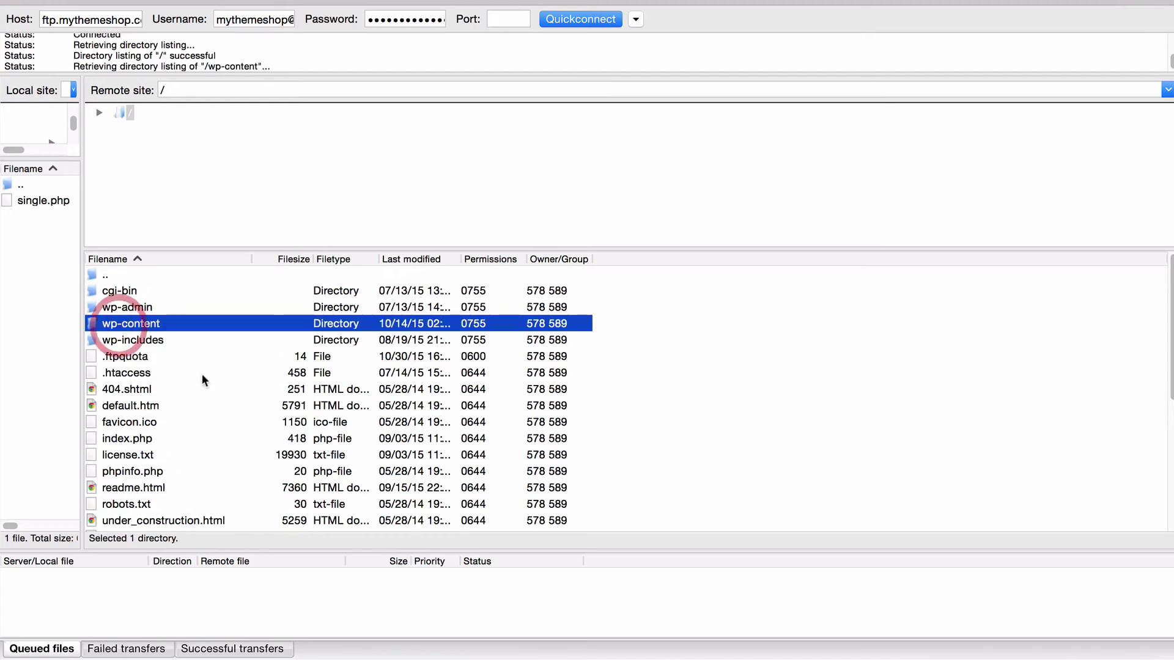
double_click(135, 308)
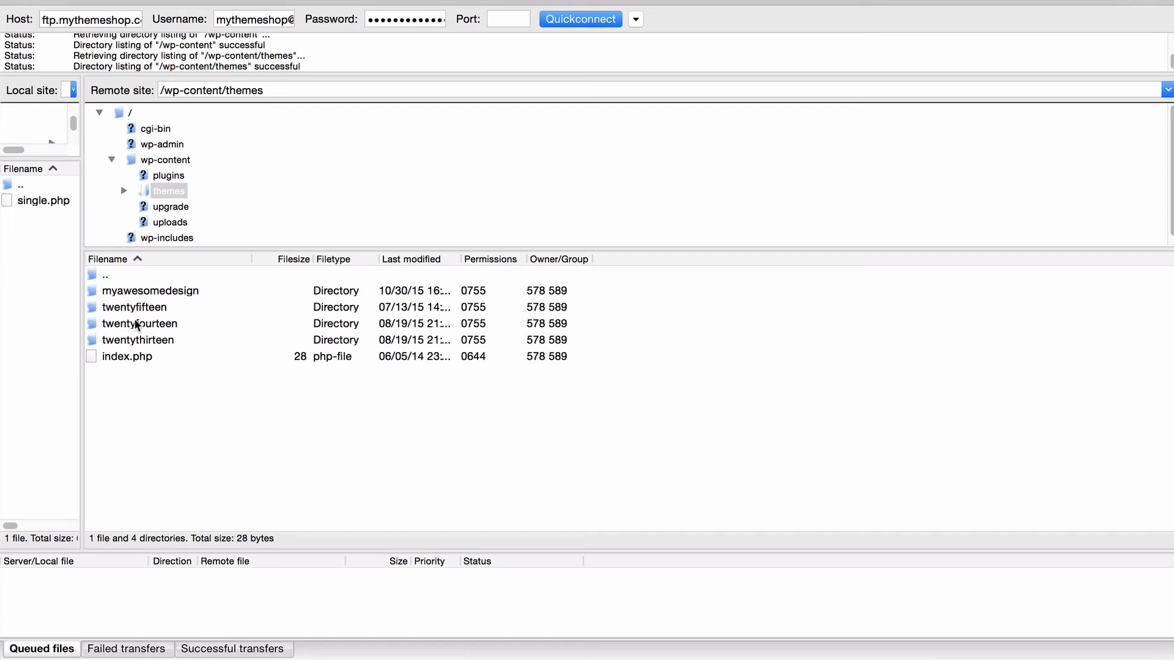
double_click(131, 292)
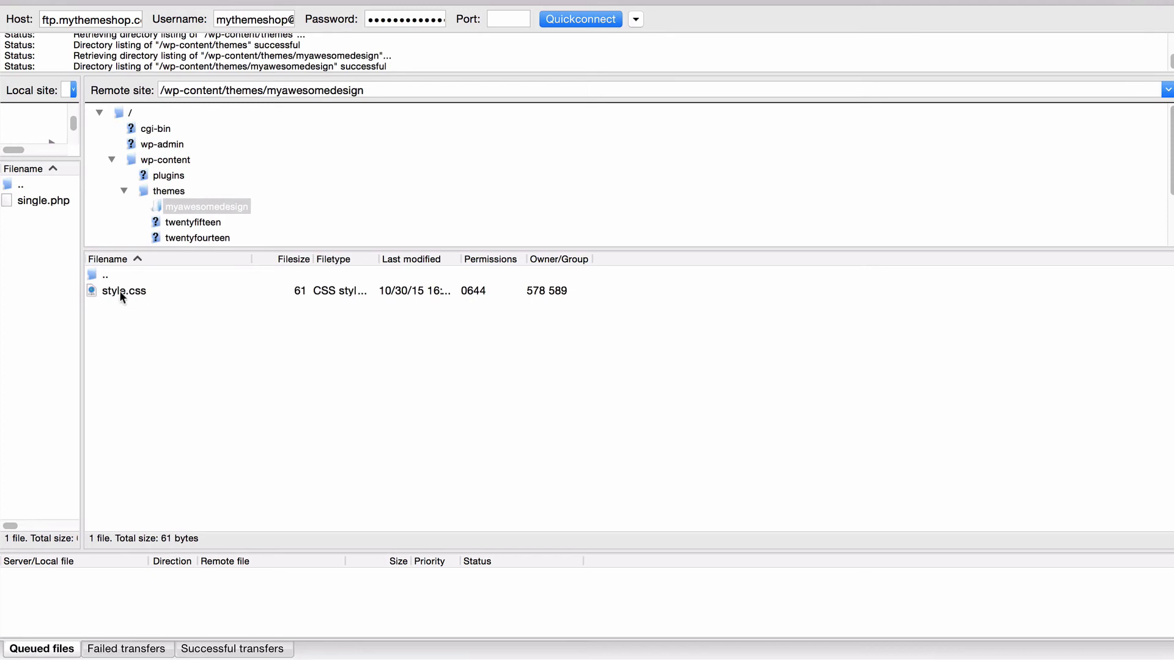
- Download the child theme's style.css into the local folder
click(113, 291)
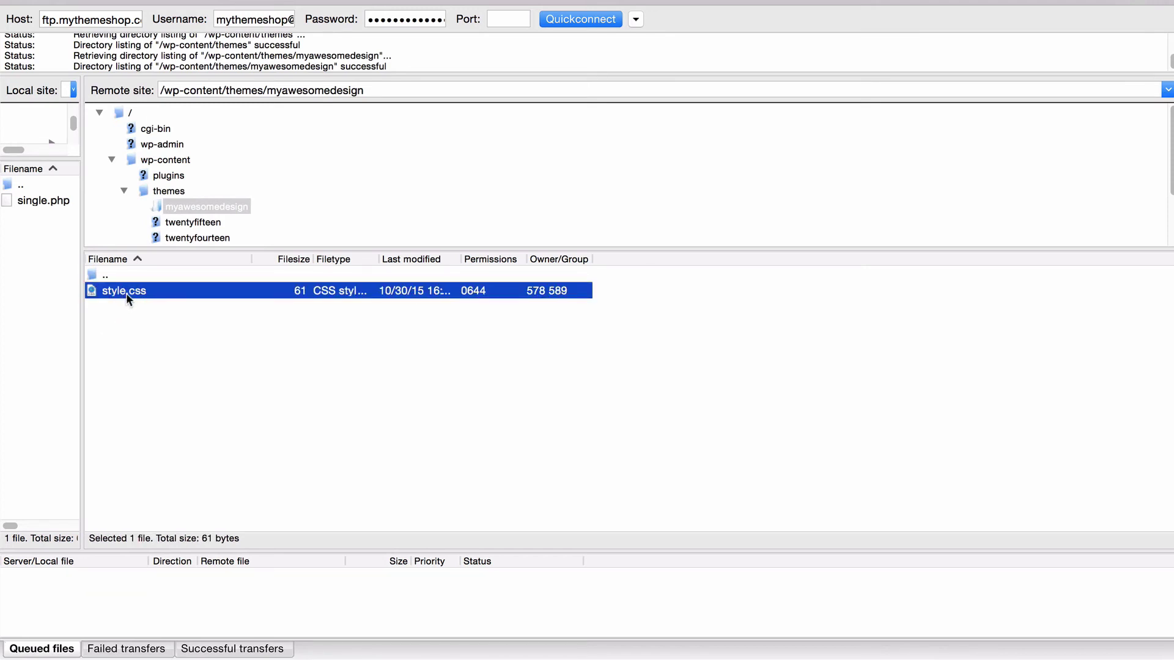
double_click(126, 292)
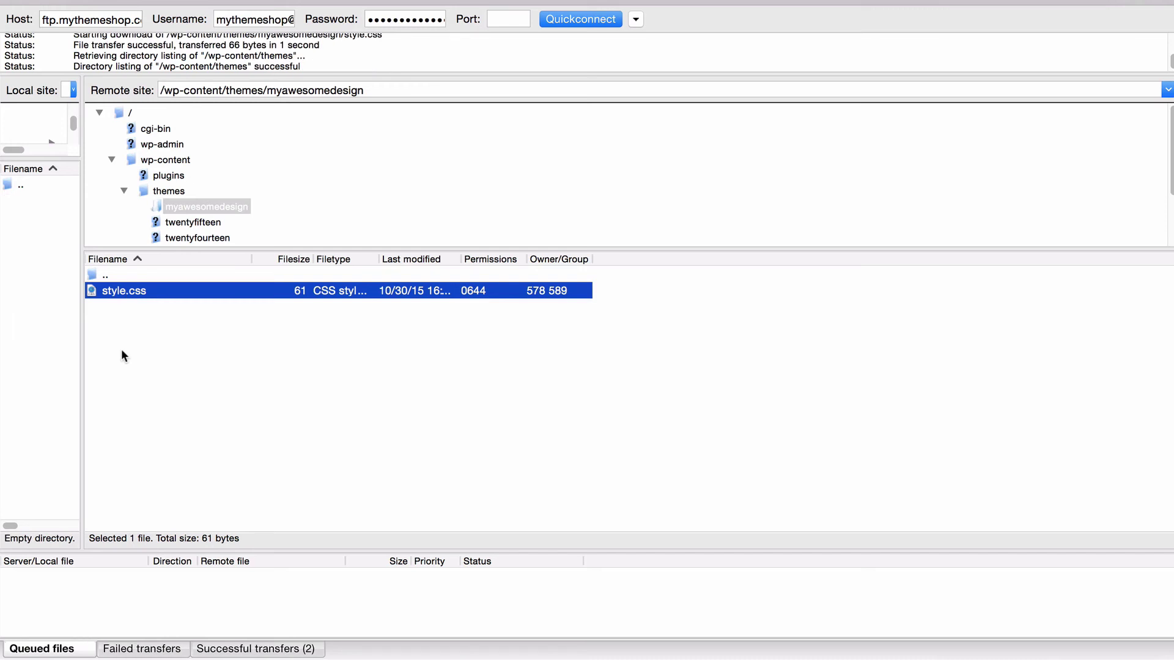
key(Return)
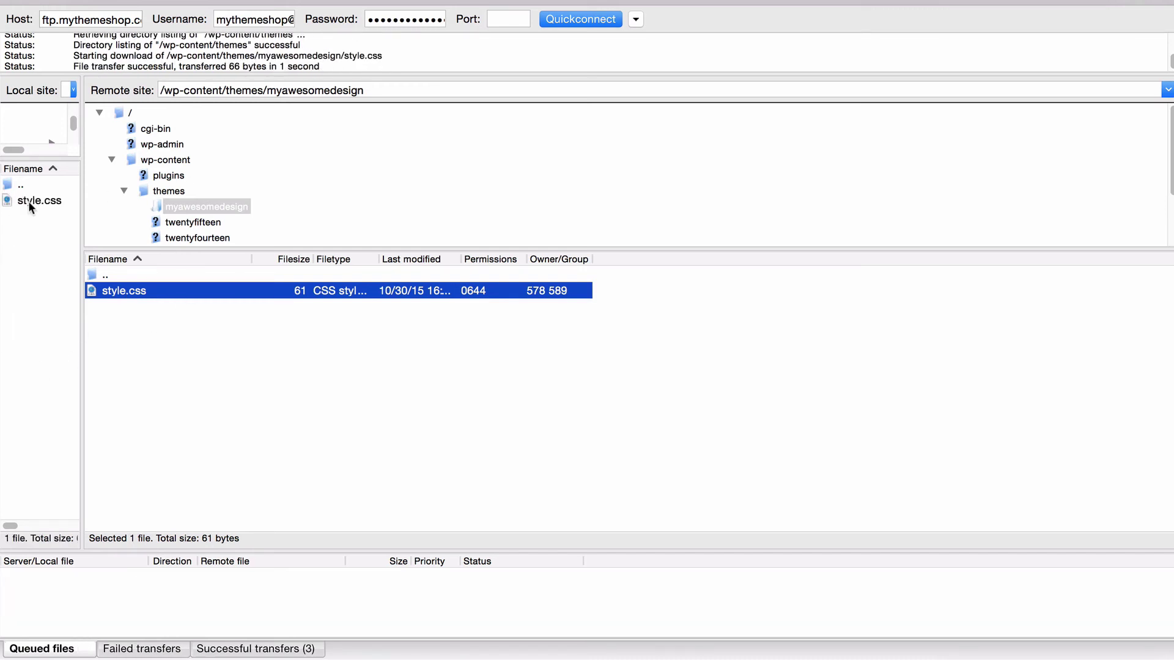
- Open the downloaded style.css in TextEdit
click(28, 200)
right_click(28, 200)
click(49, 236)
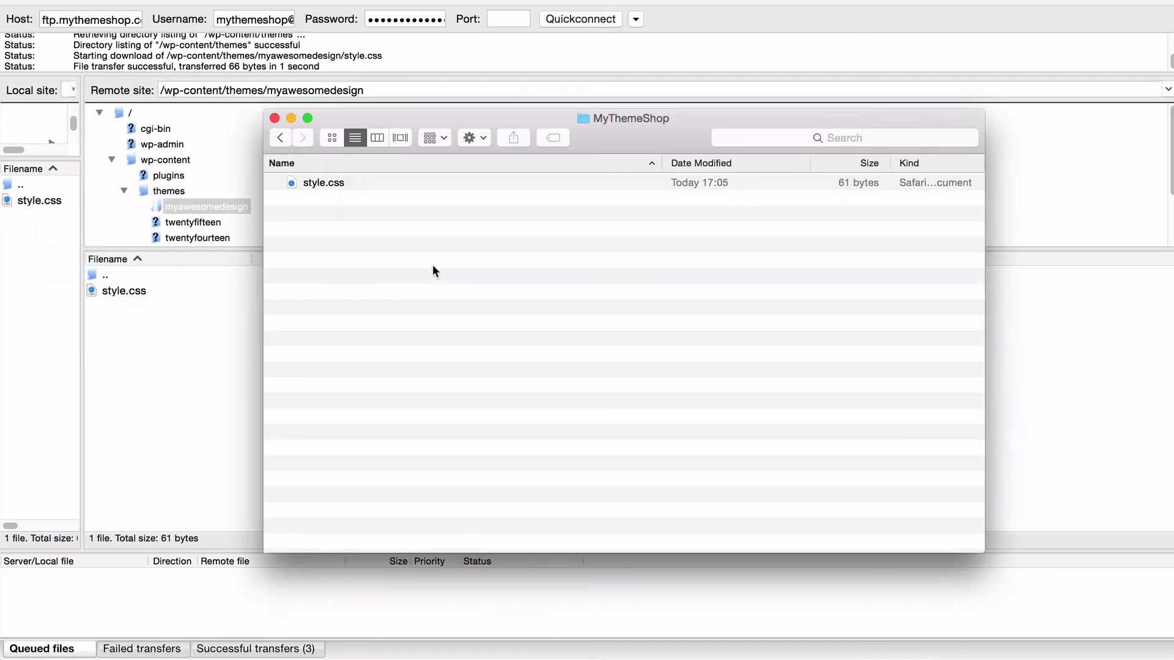
click(338, 184)
right_click(338, 184)
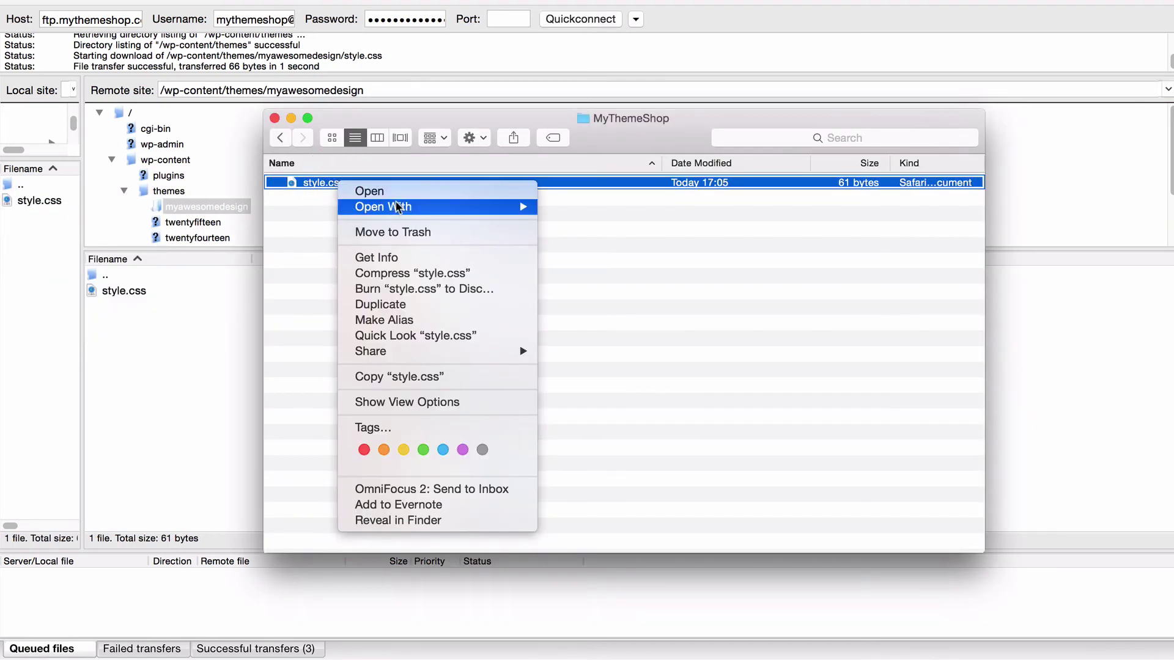
mouse_move(445, 206)
click(587, 249)
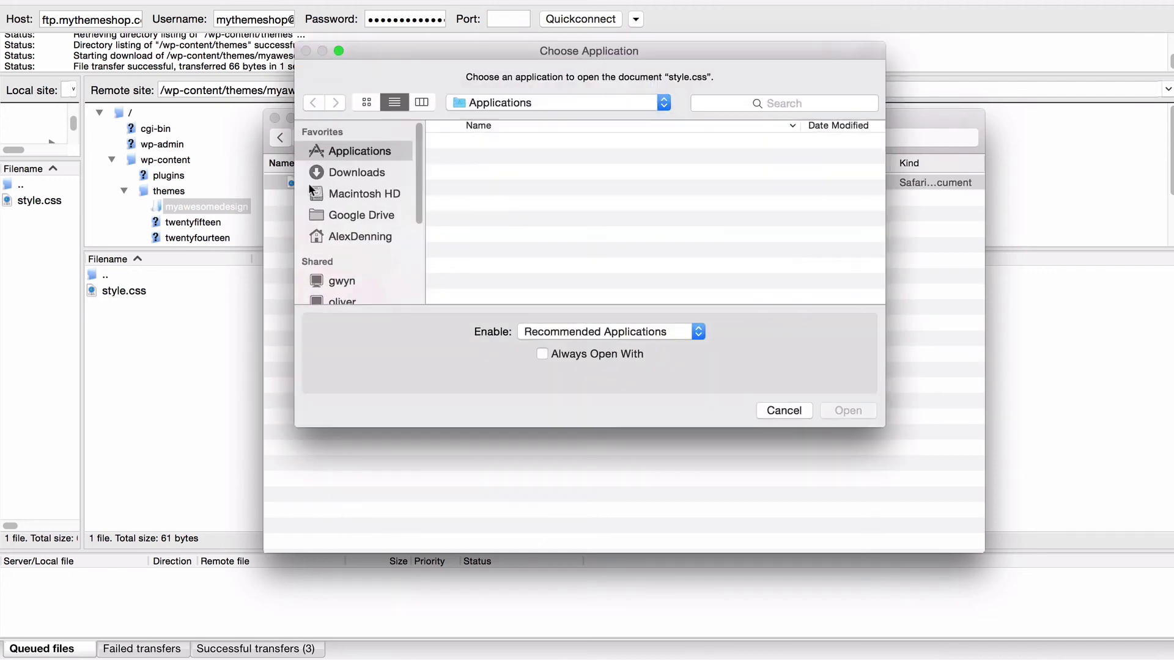
double_click(484, 219)
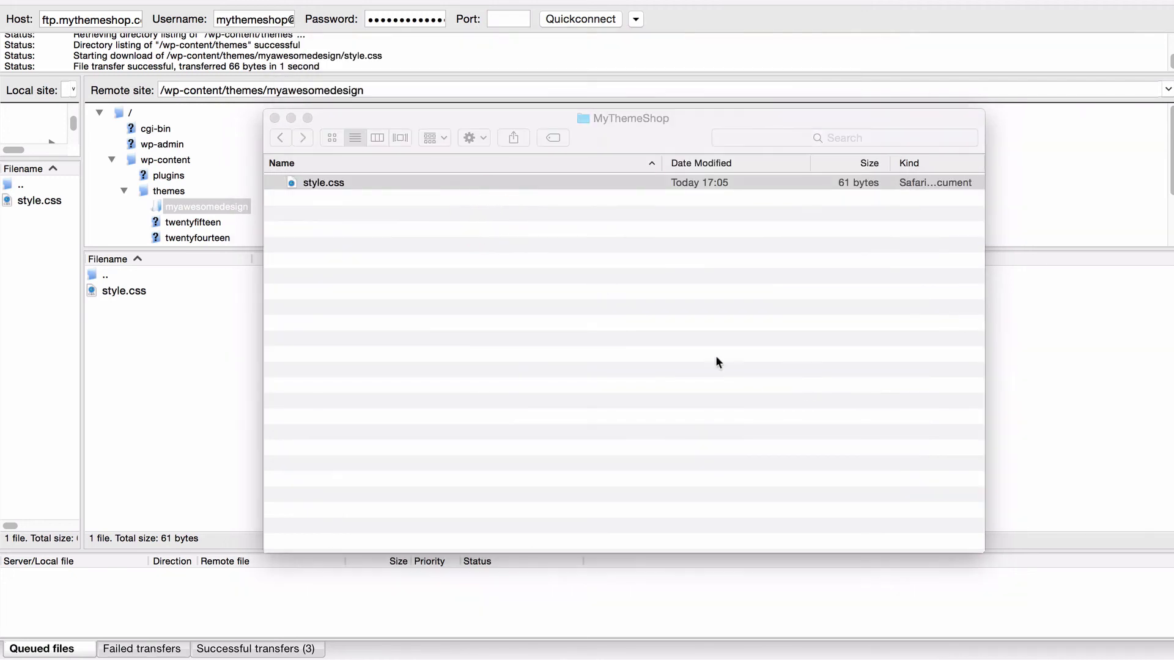
- Add 'body{background: grey;}' below the comment header and save with Cmd+S
drag(171, 124, 280, 119)
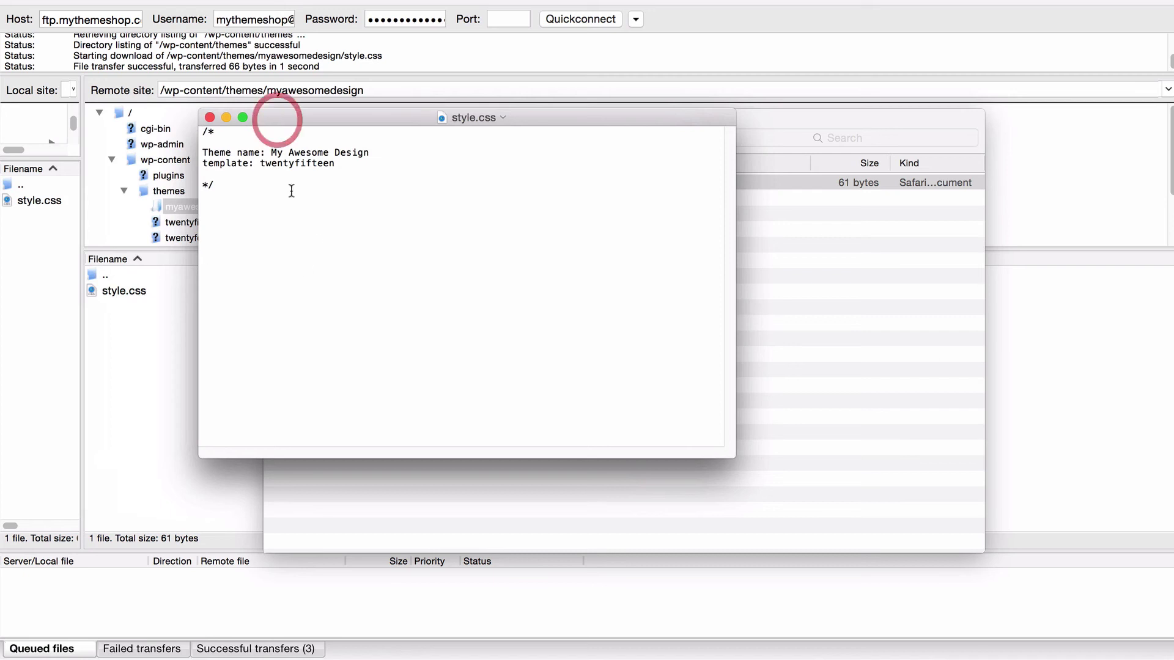
click(331, 256)
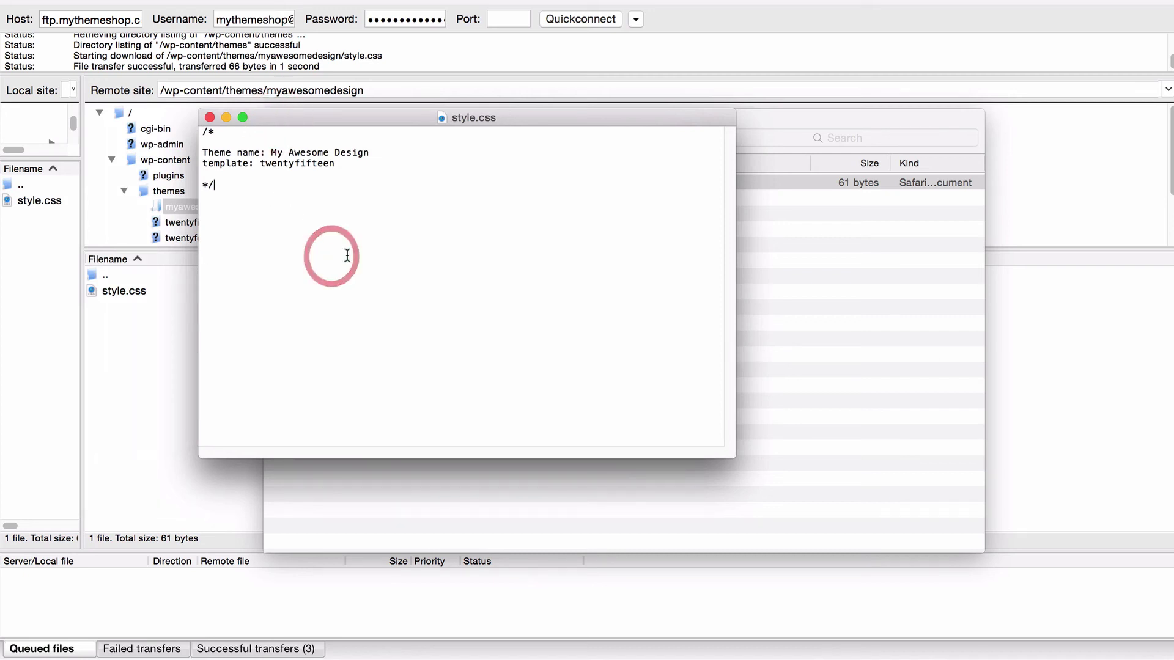
key(Return)
key(Return)
text(body{})
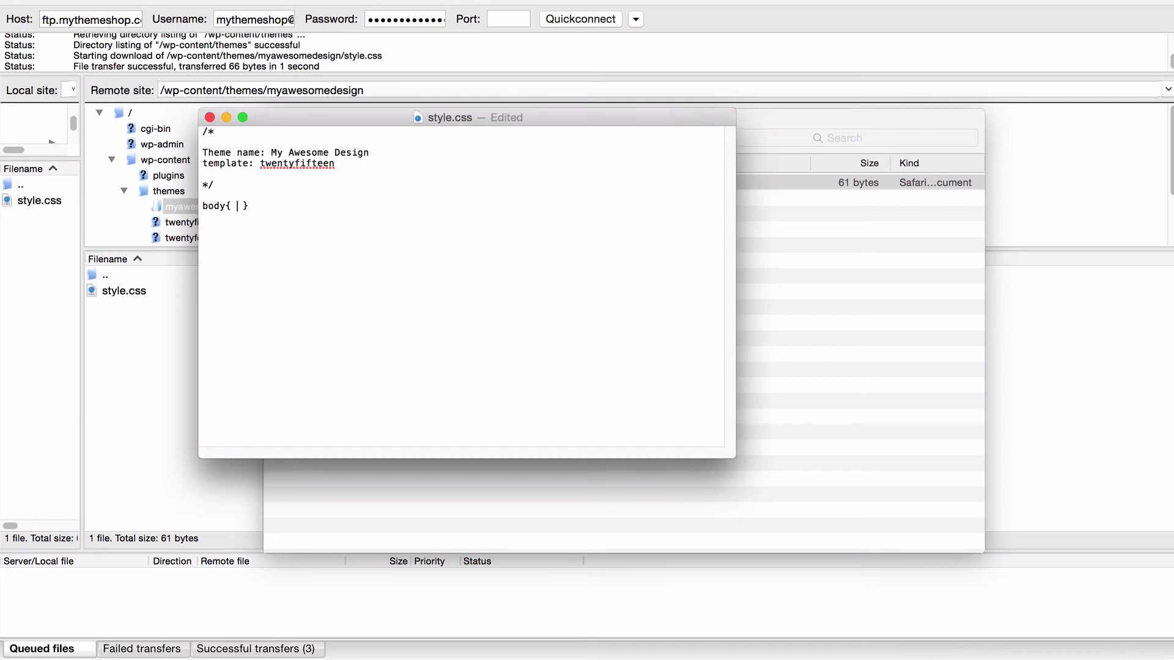
key(Left)
text(background: grey;)
key(super+s)
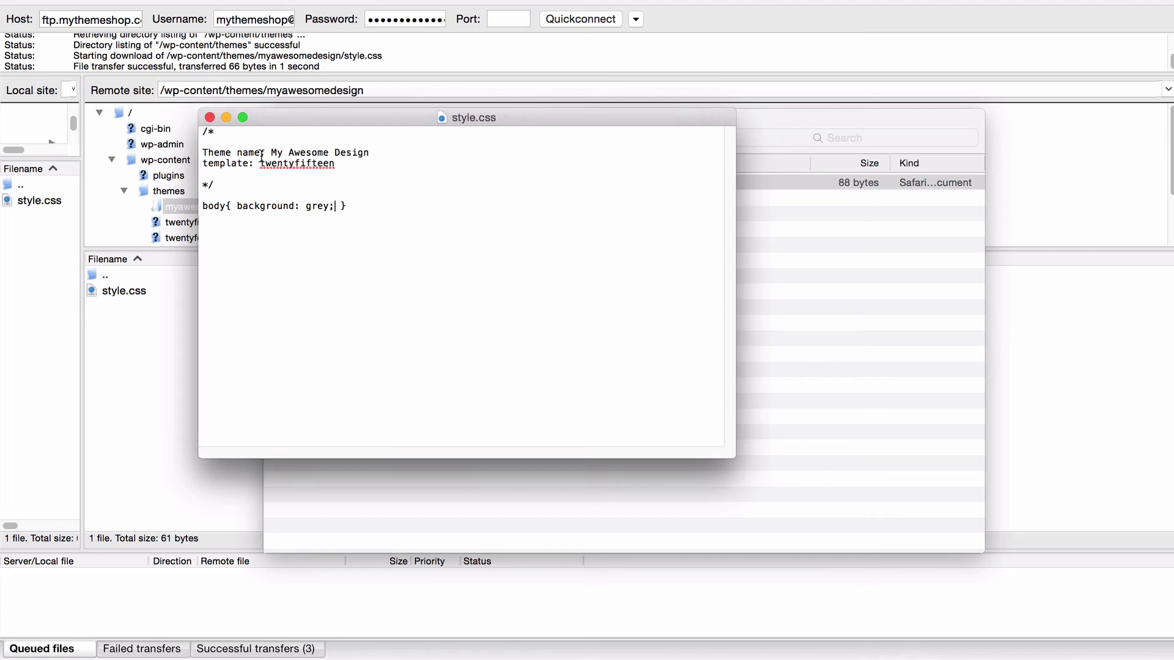
- Overwrite the server's style.css with the edited copy, then download twentyfifteen's comments.php
click(209, 118)
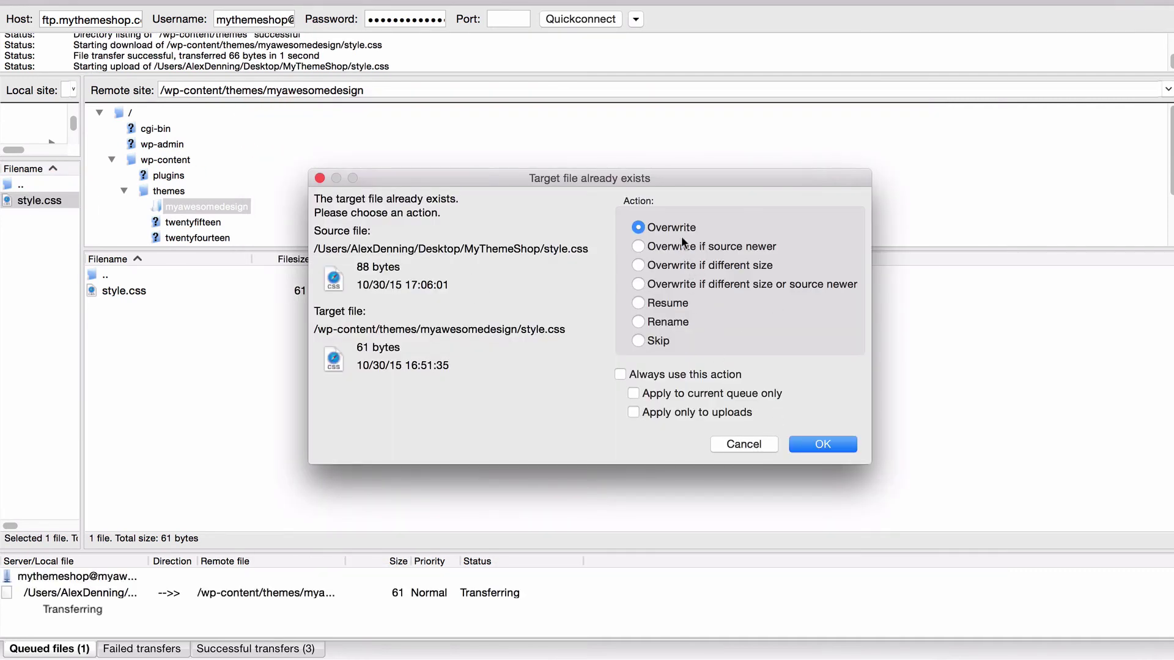
click(802, 441)
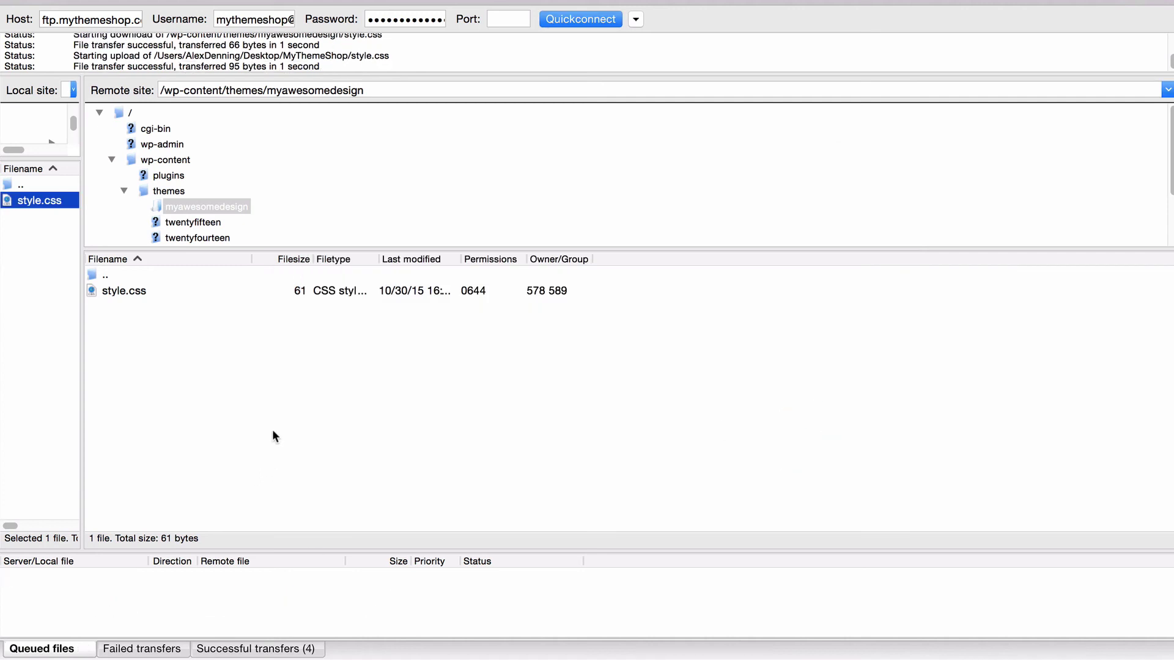
double_click(106, 278)
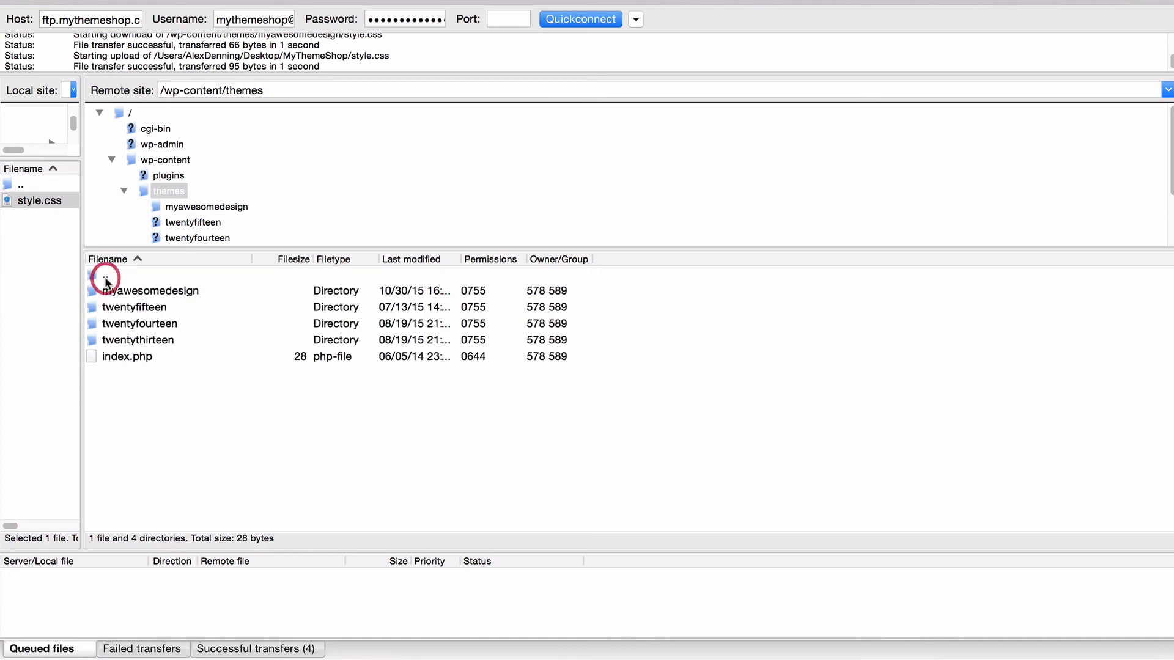
click(142, 307)
double_click(142, 306)
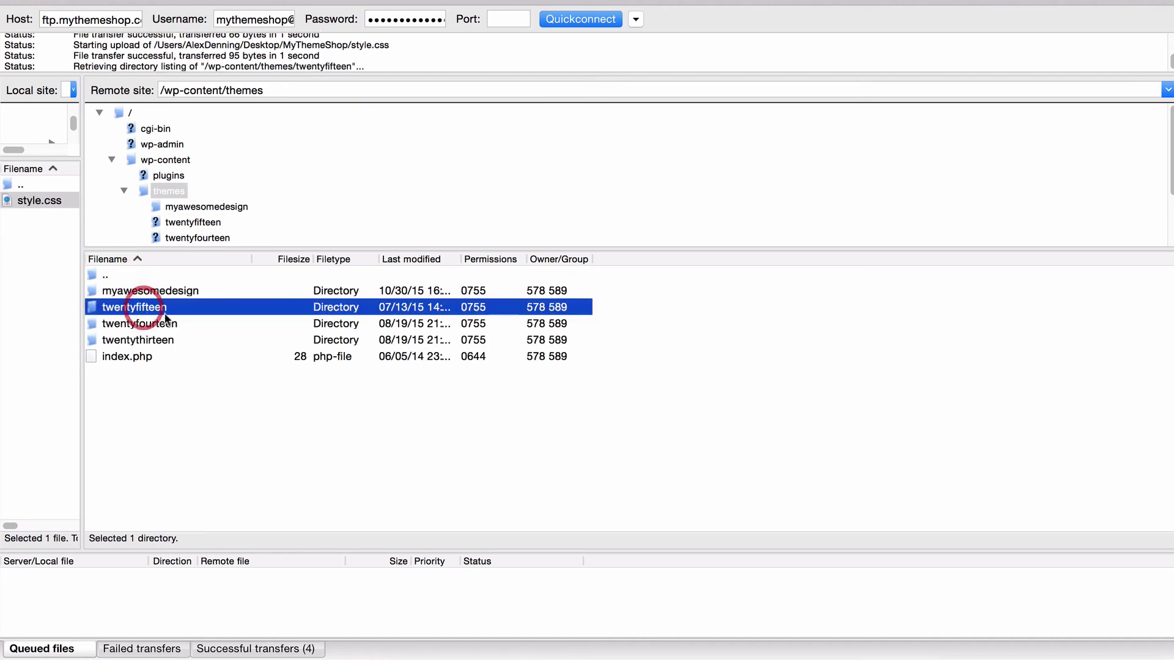
scroll(194, 408, down, 5)
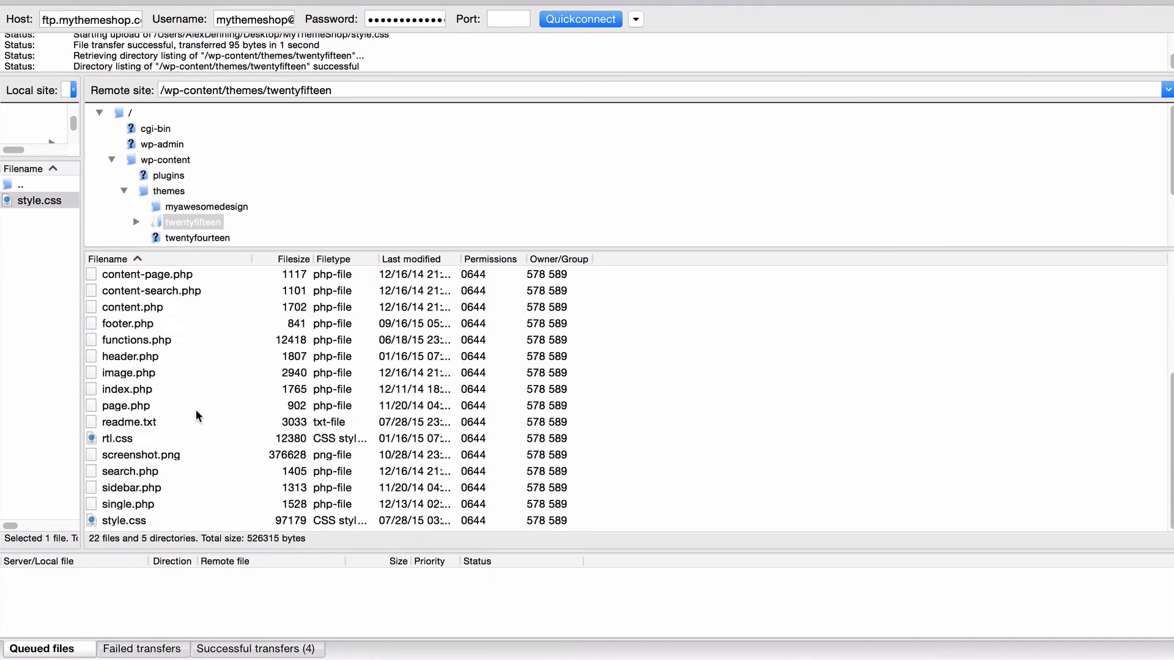
double_click(116, 516)
scroll(323, 434, up, 5)
double_click(197, 422)
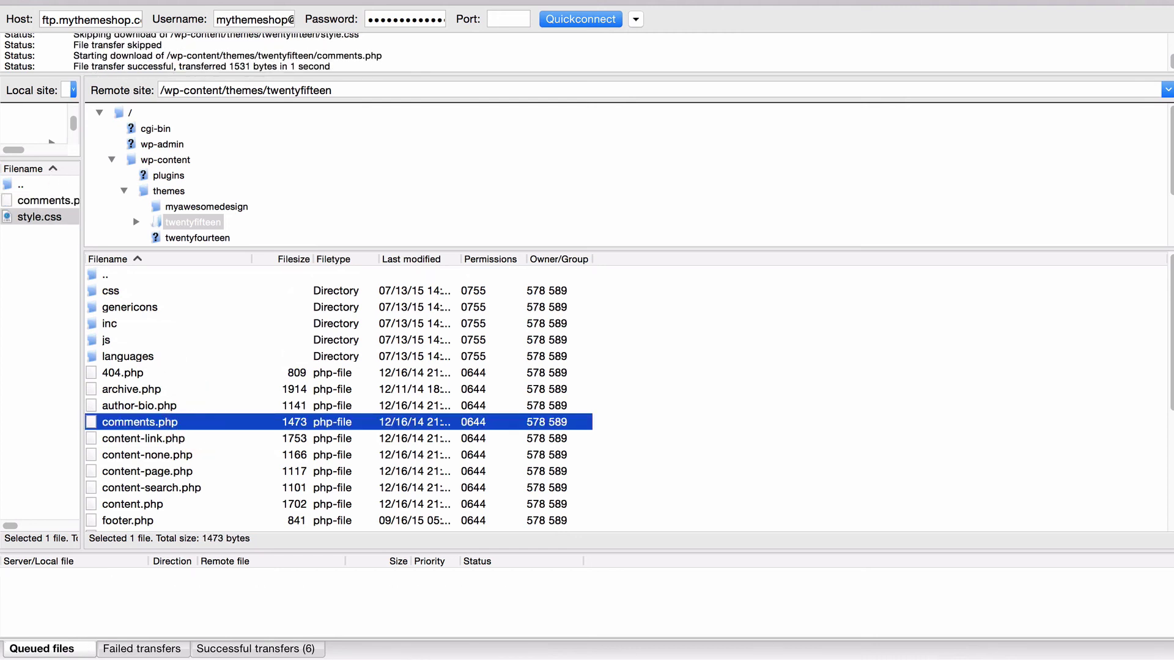
- Open the downloaded comments.php from the local MyThemeShop folder in TextEdit, read through it, and close it
click(107, 291)
click(69, 324)
key(super+Tab)
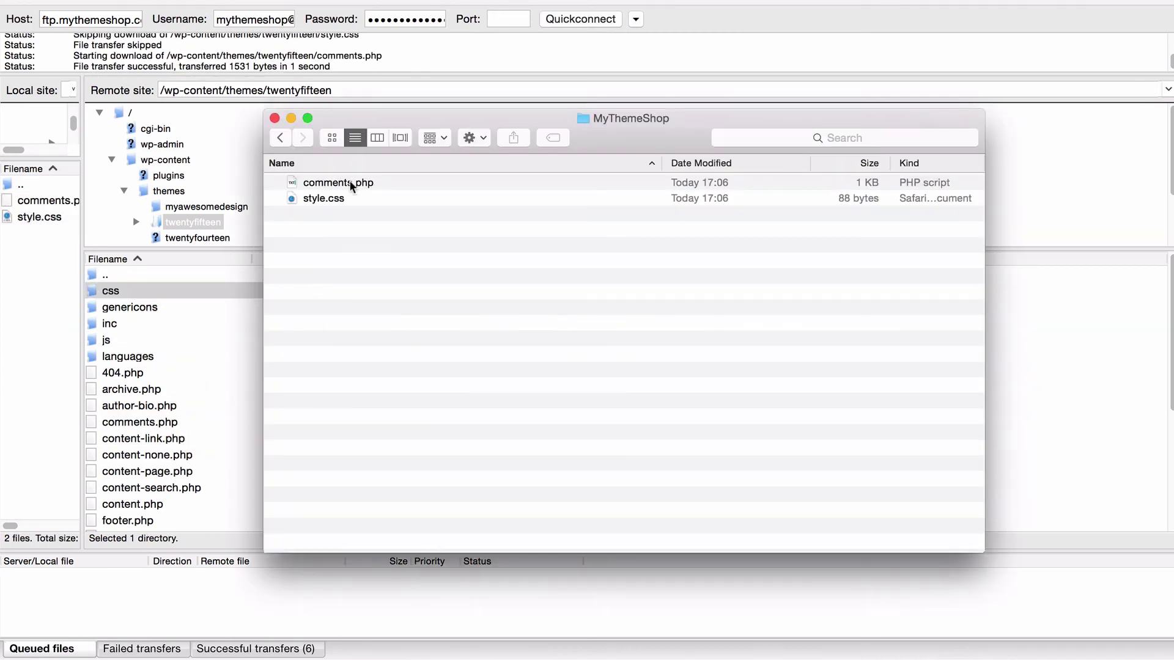
click(348, 183)
right_click(347, 182)
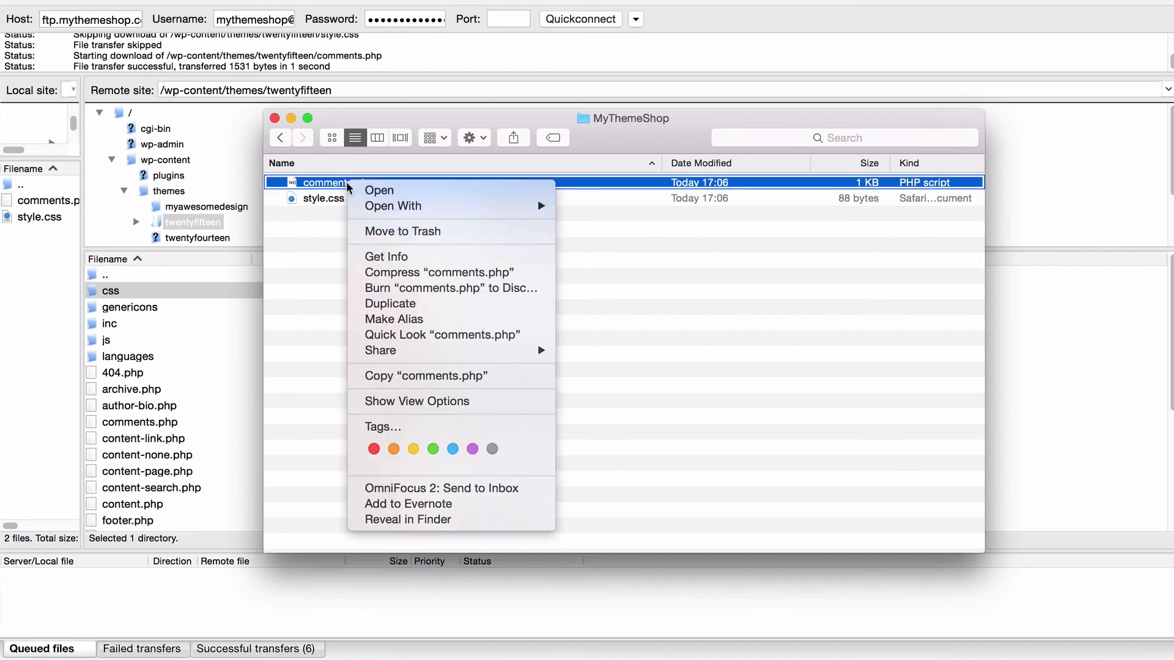
click(379, 190)
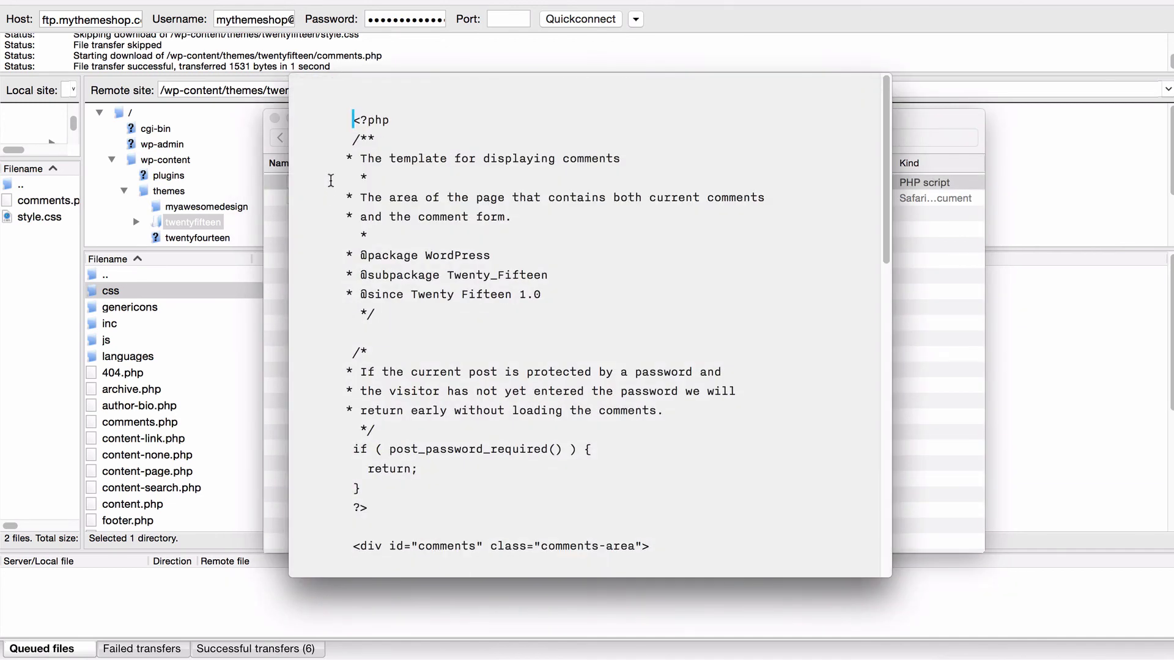
scroll(420, 239, down, 10)
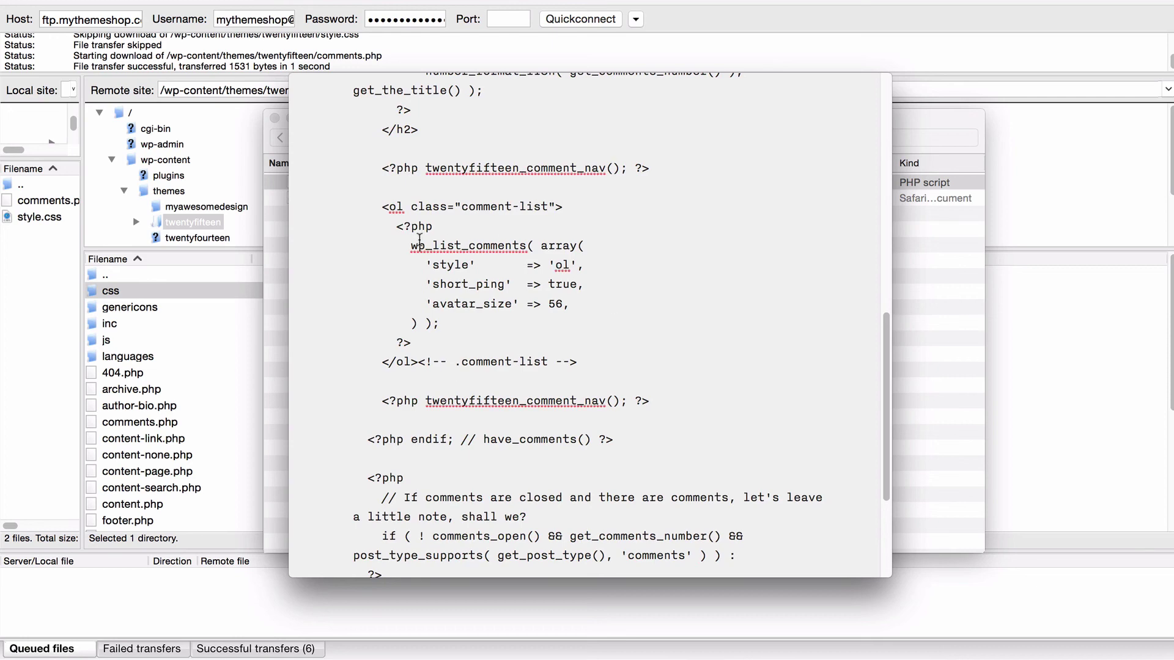
scroll(419, 238, down, 5)
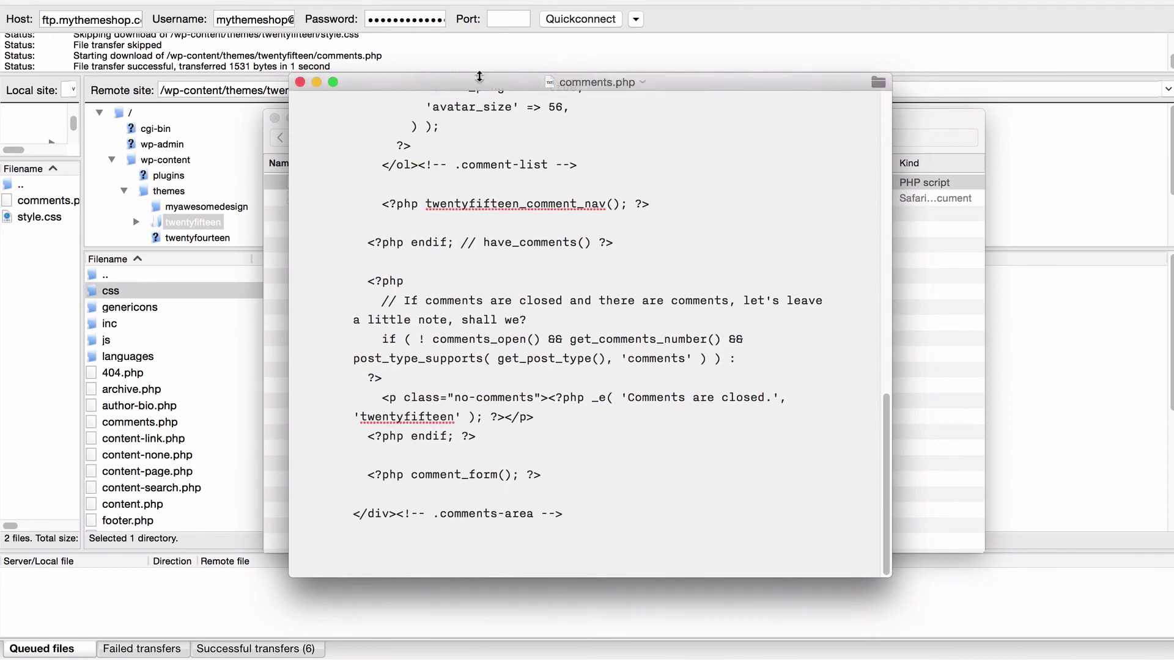
click(300, 82)
- Upload the local comments.php into the server's twentyfifteen folder, overwriting the existing copy
click(42, 268)
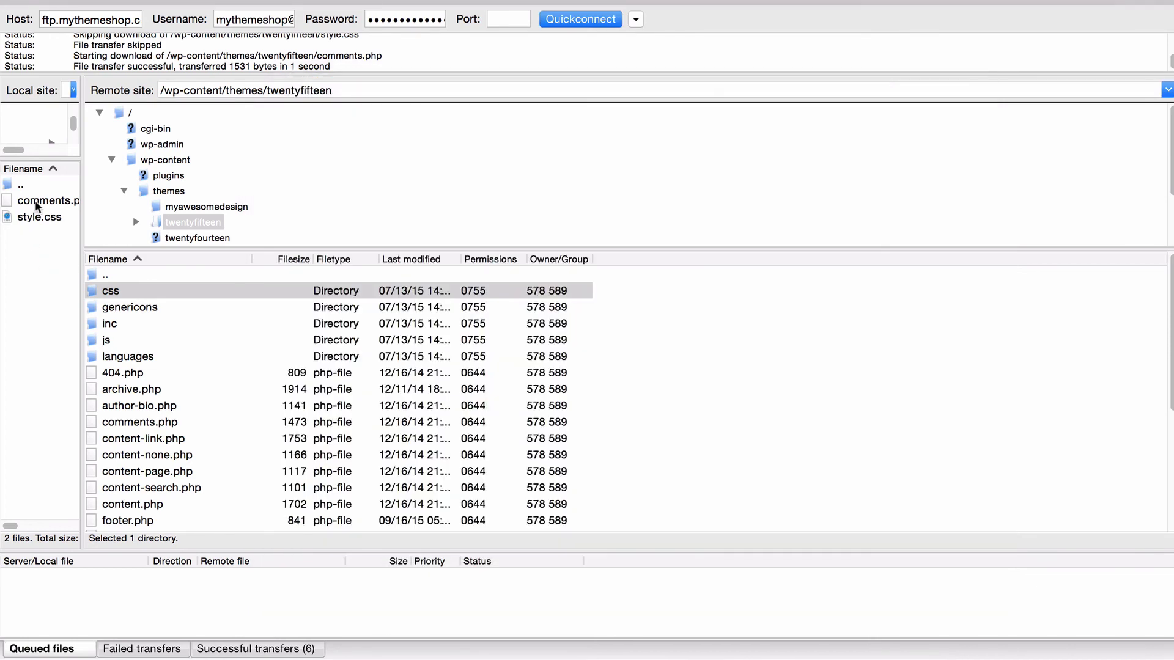
click(35, 200)
drag(324, 295, 324, 295)
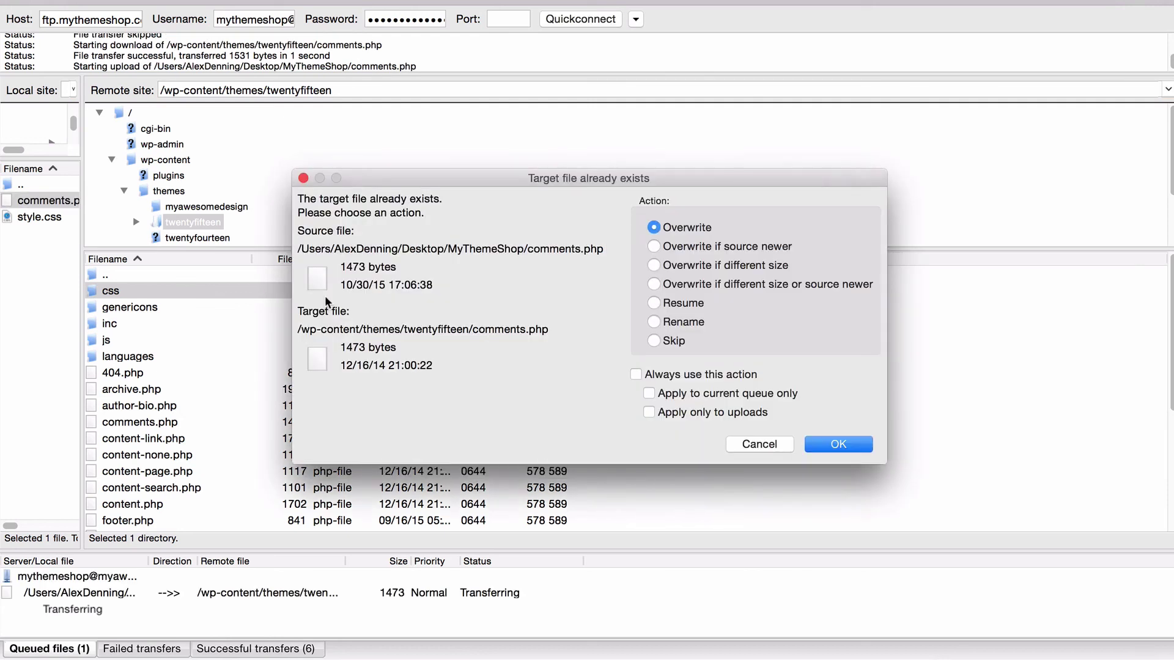
click(832, 445)
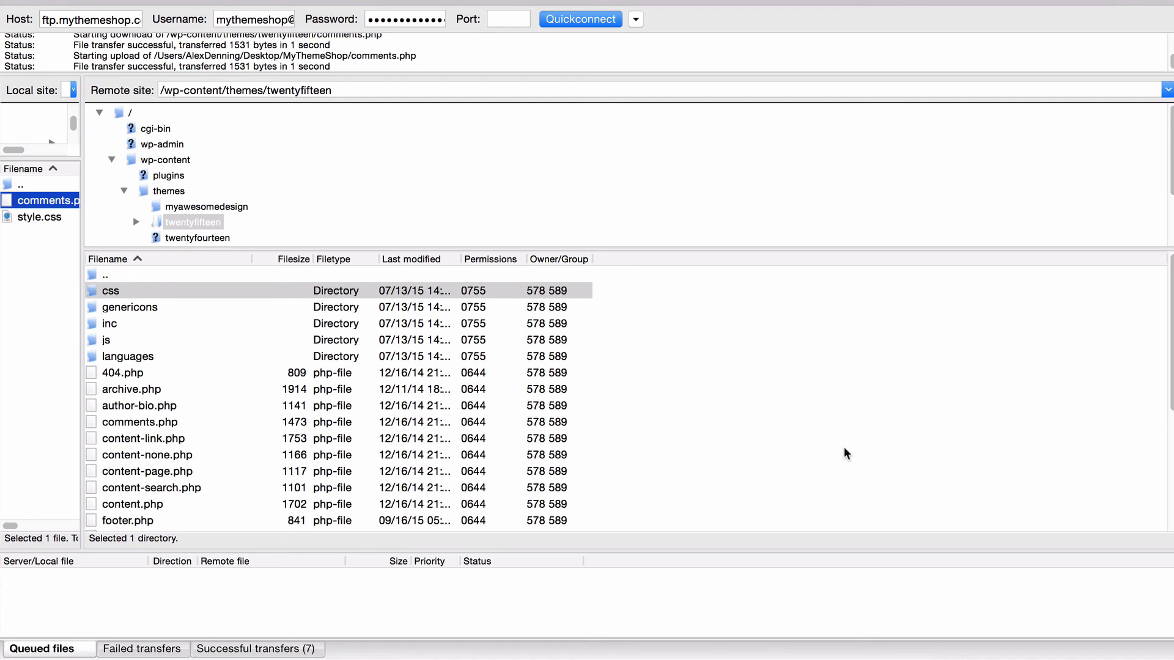
- Move the remote pane up from twentyfifteen through themes and wp-content toward the server root
double_click(134, 276)
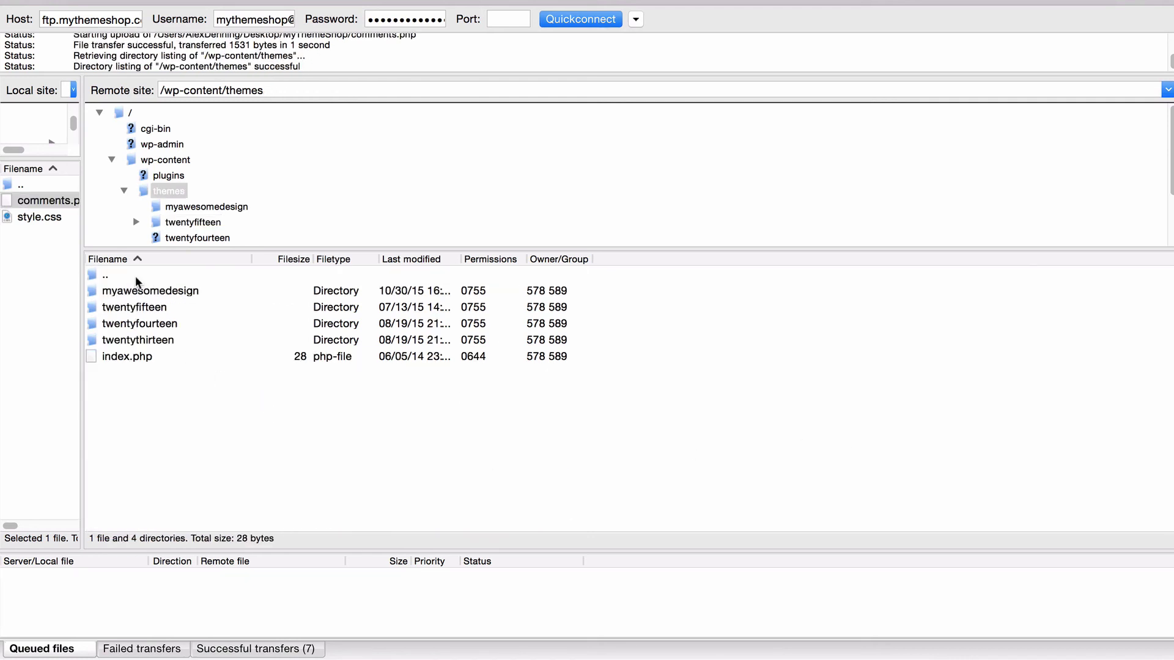
double_click(134, 277)
double_click(135, 276)
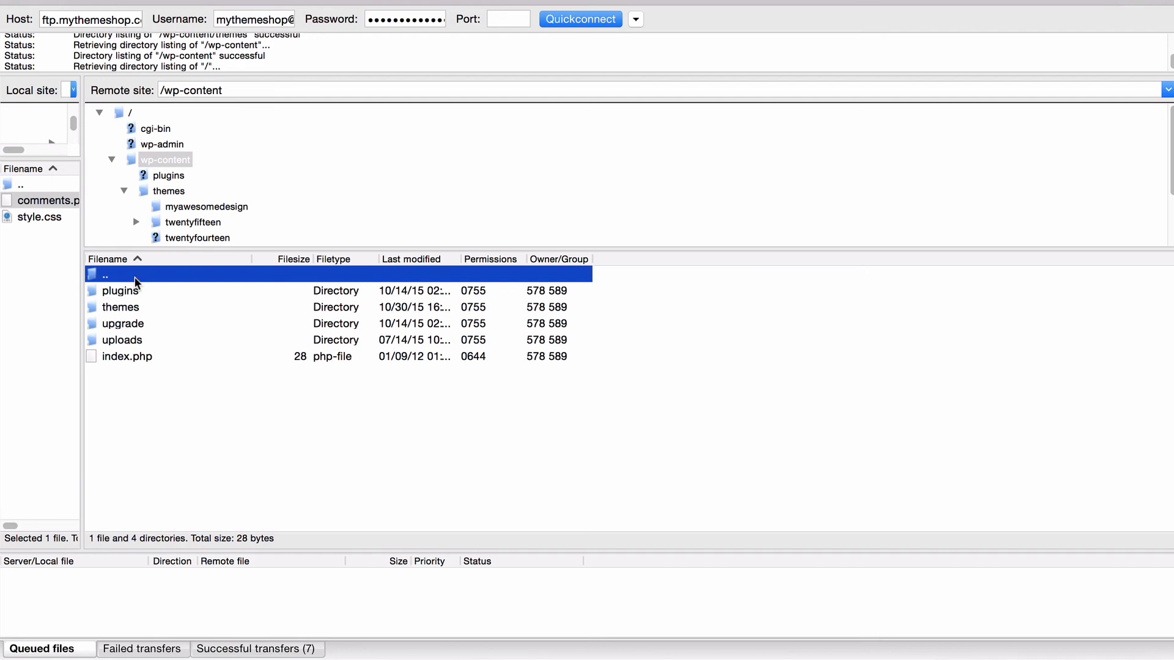